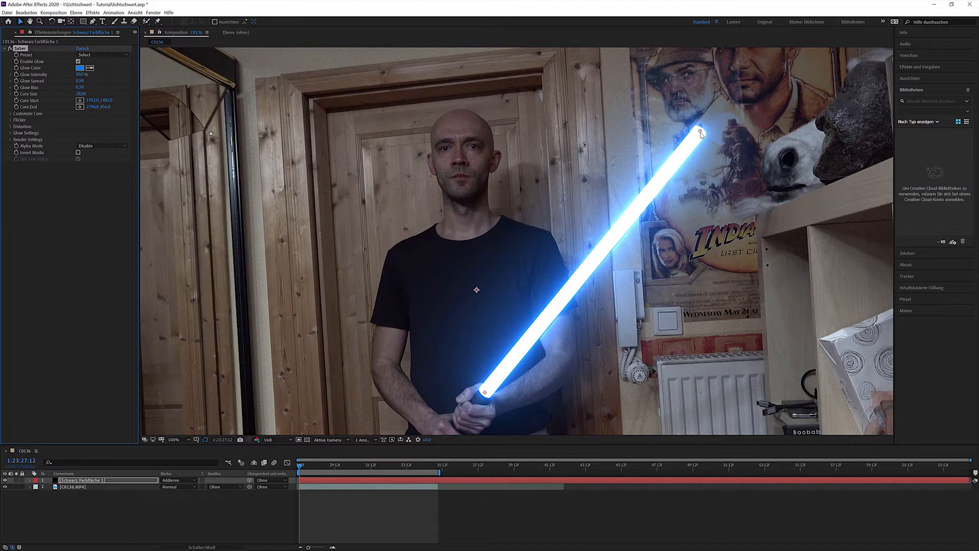
Step: Align the Saber's core start with the hilt and core end with the stick's tip at 1:23:27:12, and enable keyframing for both points
{"action": "left_click_drag", "start_coordinate": [485, 393], "coordinate": [487, 392]}
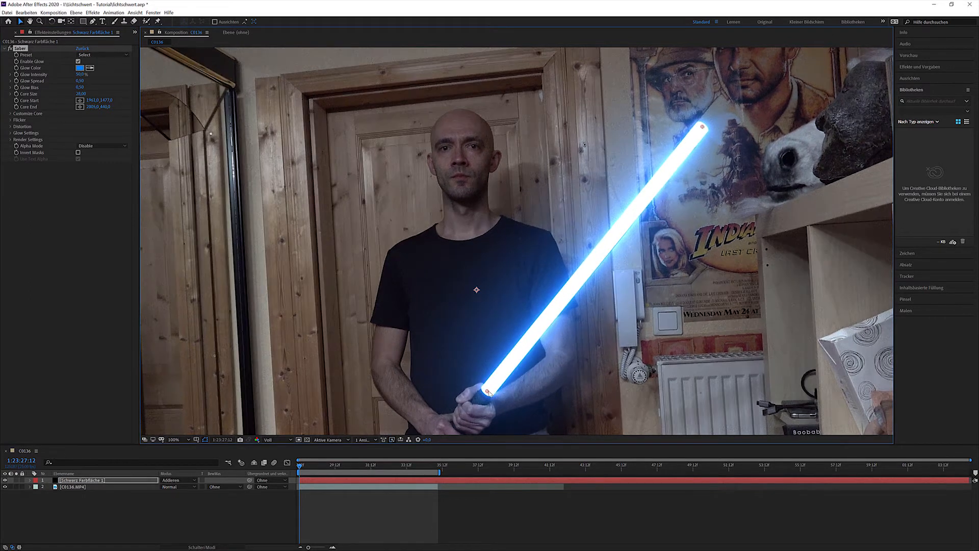
{"action": "left_click_drag", "start_coordinate": [702, 126], "coordinate": [703, 127]}
{"action": "left_click", "coordinate": [18, 108]}
Step: Keyframe the core end onto the stick's tip from 1:23:27:14 to 1:23:27:16, and realign the core start with the hilt at 1:23:27:16
{"action": "key", "text": "space"}
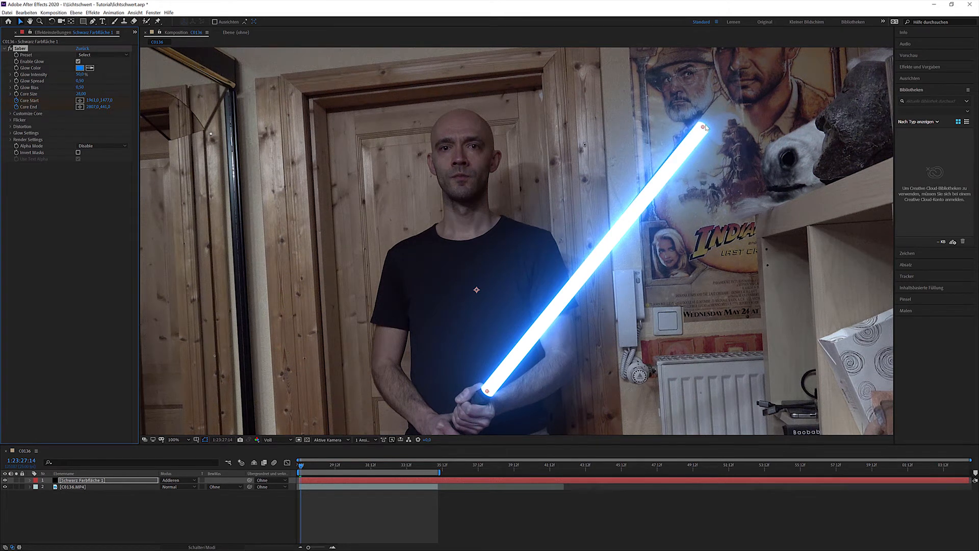
{"action": "left_click_drag", "start_coordinate": [704, 129], "coordinate": [700, 127]}
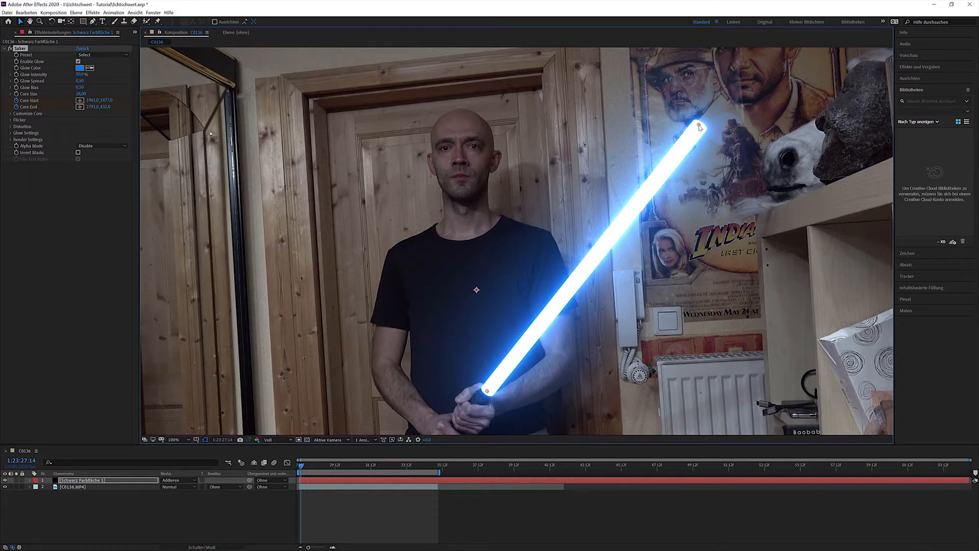
{"action": "key", "text": "Page_Down"}
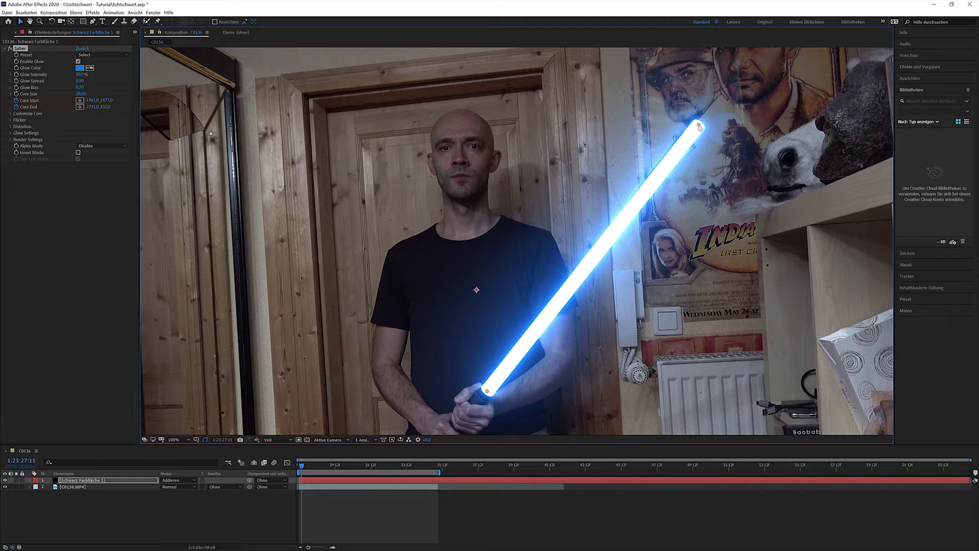
{"action": "left_click_drag", "start_coordinate": [700, 127], "coordinate": [691, 123]}
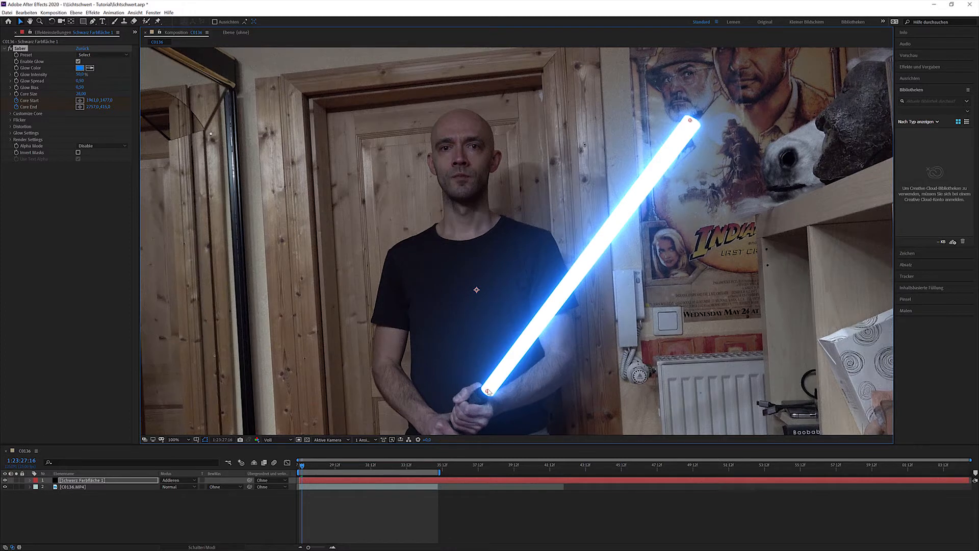
{"action": "left_click_drag", "start_coordinate": [487, 393], "coordinate": [486, 392]}
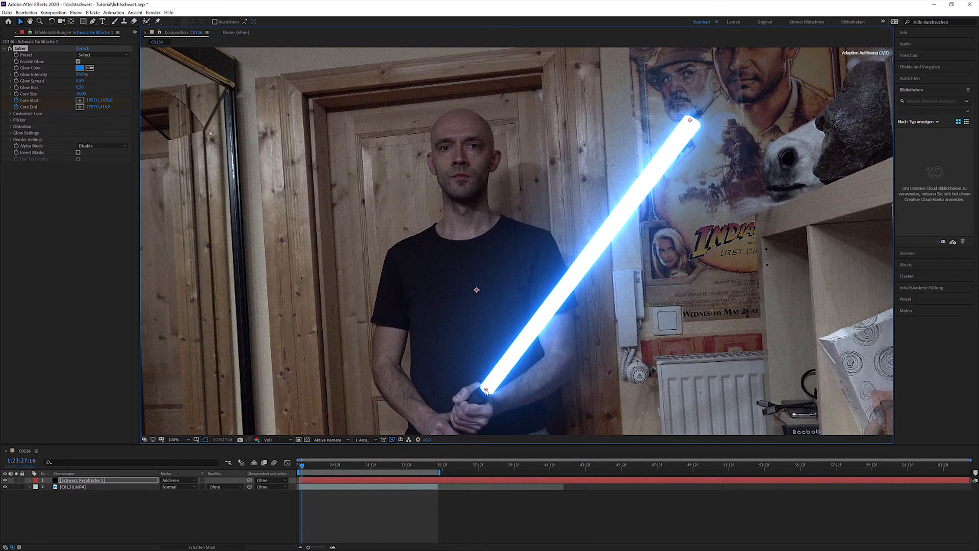
Step: Follow the upward swing frame by frame up to about 1:23:27:23, moving the core end onto the stick's tip
{"action": "key", "text": "Page_Down"}
{"action": "key", "text": "Page_Down"}
{"action": "left_click_drag", "start_coordinate": [690, 120], "coordinate": [557, 71]}
{"action": "key", "text": "Page_Down"}
{"action": "key", "text": "Page_Down"}
{"action": "key", "text": "Page_Down"}
{"action": "key", "text": "Page_Down"}
{"action": "key", "text": "Page_Down"}
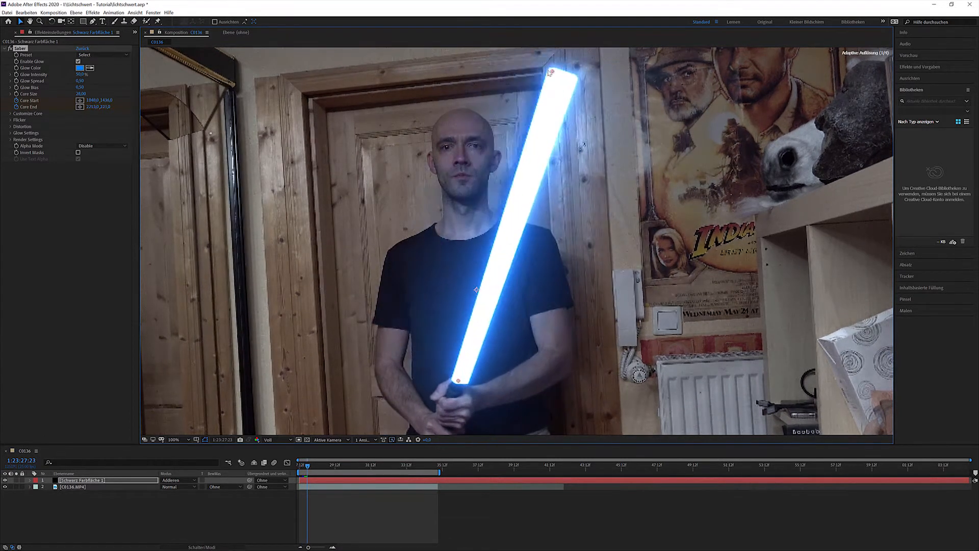
Step: Continue tracking past 1:23:27:23, shifting the core start to the moving hilt and the core end to the stick's tip
{"action": "key", "text": "Page_Down"}
{"action": "key", "text": "Page_Down"}
{"action": "key", "text": "Page_Down"}
{"action": "left_click_drag", "start_coordinate": [455, 384], "coordinate": [439, 379]}
{"action": "key", "text": "Page_Down"}
{"action": "key", "text": "Page_Down"}
{"action": "key", "text": "Page_Down"}
{"action": "left_click_drag", "start_coordinate": [420, 62], "coordinate": [618, 77]}
Step: Advance frame by frame through the rest of the swing and reposition both blade ends onto the hilt and the stick's tip
{"action": "key", "text": "Page_Down"}
{"action": "key", "text": "Page_Down"}
{"action": "key", "text": "Page_Down"}
{"action": "key", "text": "Page_Down"}
{"action": "key", "text": "Page_Down"}
{"action": "key", "text": "Page_Down"}
{"action": "key", "text": "Page_Down"}
{"action": "key", "text": "Page_Down"}
{"action": "key", "text": "Page_Down"}
{"action": "key", "text": "Page_Down"}
{"action": "key", "text": "Page_Down"}
{"action": "key", "text": "Page_Down"}
{"action": "key", "text": "Page_Down"}
{"action": "key", "text": "Page_Down"}
{"action": "key", "text": "Page_Down"}
{"action": "key", "text": "Page_Down"}
{"action": "key", "text": "Page_Down"}
{"action": "key", "text": "Page_Down"}
{"action": "key", "text": "Page_Down"}
{"action": "key", "text": "Page_Down"}
{"action": "key", "text": "Page_Down"}
{"action": "key", "text": "Page_Down"}
{"action": "key", "text": "Page_Down"}
{"action": "key", "text": "Page_Down"}
{"action": "key", "text": "Page_Down"}
{"action": "key", "text": "Page_Down"}
{"action": "key", "text": "Page_Down"}
{"action": "key", "text": "Page_Down"}
{"action": "key", "text": "Page_Down"}
{"action": "key", "text": "Page_Down"}
{"action": "key", "text": "Page_Down"}
{"action": "key", "text": "Page_Down"}
{"action": "key", "text": "Page_Down"}
{"action": "key", "text": "Page_Down"}
{"action": "key", "text": "Page_Down"}
{"action": "key", "text": "Page_Down"}
{"action": "key", "text": "Page_Down"}
{"action": "key", "text": "Page_Down"}
{"action": "key", "text": "Page_Down"}
{"action": "key", "text": "Page_Down"}
{"action": "key", "text": "Page_Down"}
{"action": "key", "text": "Page_Down"}
{"action": "key", "text": "Page_Down"}
{"action": "key", "text": "Page_Down"}
{"action": "key", "text": "Page_Down"}
{"action": "key", "text": "Page_Down"}
{"action": "key", "text": "Page_Down"}
{"action": "key", "text": "Page_Down"}
{"action": "key", "text": "Page_Down"}
{"action": "key", "text": "Page_Down"}
{"action": "key", "text": "Page_Down"}
{"action": "key", "text": "Page_Down"}
{"action": "key", "text": "Page_Down"}
{"action": "key", "text": "Page_Down"}
{"action": "key", "text": "Page_Down"}
{"action": "key", "text": "Page_Down"}
{"action": "key", "text": "Page_Down"}
{"action": "key", "text": "Page_Down"}
{"action": "key", "text": "Page_Down"}
{"action": "key", "text": "Page_Down"}
{"action": "key", "text": "Page_Down"}
{"action": "key", "text": "Page_Down"}
{"action": "key", "text": "Page_Down"}
{"action": "key", "text": "Page_Down"}
{"action": "key", "text": "Page_Down"}
{"action": "key", "text": "Page_Down"}
{"action": "key", "text": "Page_Down"}
{"action": "key", "text": "Page_Down"}
{"action": "key", "text": "Page_Down"}
{"action": "key", "text": "Page_Down"}
{"action": "key", "text": "Page_Down"}
{"action": "key", "text": "Page_Down"}
{"action": "key", "text": "Page_Down"}
{"action": "key", "text": "Page_Down"}
{"action": "key", "text": "Page_Down"}
{"action": "key", "text": "Page_Down"}
{"action": "key", "text": "Page_Down"}
{"action": "key", "text": "Page_Down"}
{"action": "key", "text": "Page_Down"}
{"action": "key", "text": "Page_Down"}
{"action": "key", "text": "Page_Down"}
{"action": "key", "text": "Page_Down"}
{"action": "key", "text": "Page_Down"}
{"action": "key", "text": "Page_Down"}
{"action": "key", "text": "Page_Down"}
{"action": "key", "text": "Page_Down"}
{"action": "key", "text": "Page_Down"}
{"action": "key", "text": "Page_Down"}
{"action": "key", "text": "Page_Down"}
{"action": "left_click_drag", "start_coordinate": [516, 384], "coordinate": [541, 378]}
{"action": "left_click_drag", "start_coordinate": [619, 76], "coordinate": [762, 150]}
{"action": "key", "text": "Page_Down"}
{"action": "key", "text": "Page_Down"}
{"action": "key", "text": "Page_Down"}
{"action": "key", "text": "Page_Down"}
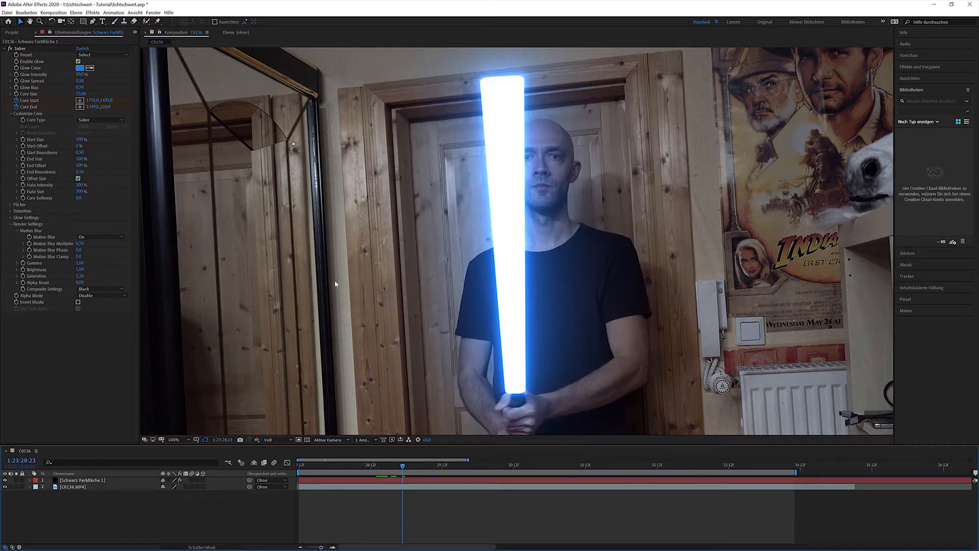
Step: Compare the blade with Saber motion blur off and on, and try another Motion Blur Multiplier before undoing it
{"action": "left_click", "coordinate": [89, 238]}
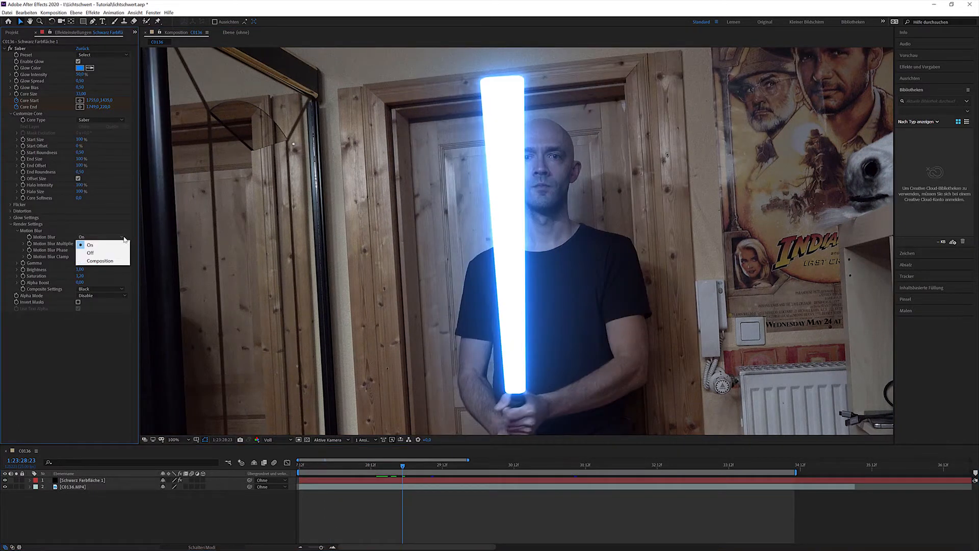
{"action": "left_click", "coordinate": [112, 252]}
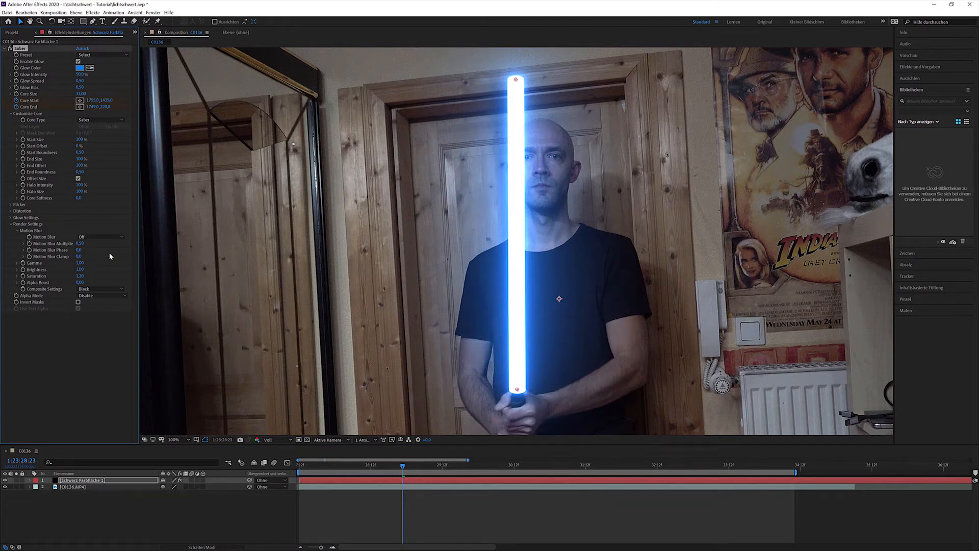
{"action": "left_click", "coordinate": [117, 237]}
{"action": "left_click", "coordinate": [116, 245]}
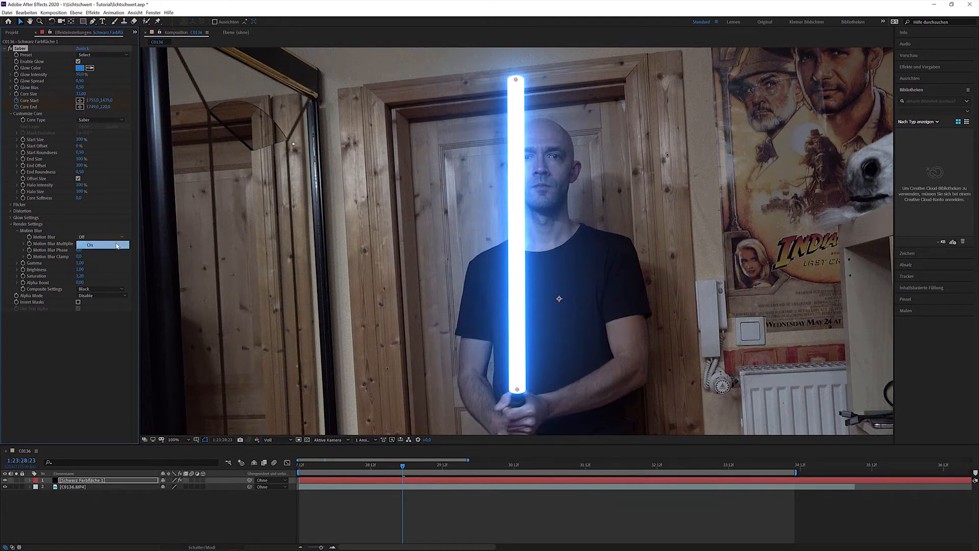
{"action": "left_click_drag", "start_coordinate": [83, 243], "coordinate": [71, 244]}
{"action": "key", "text": "ctrl+z"}
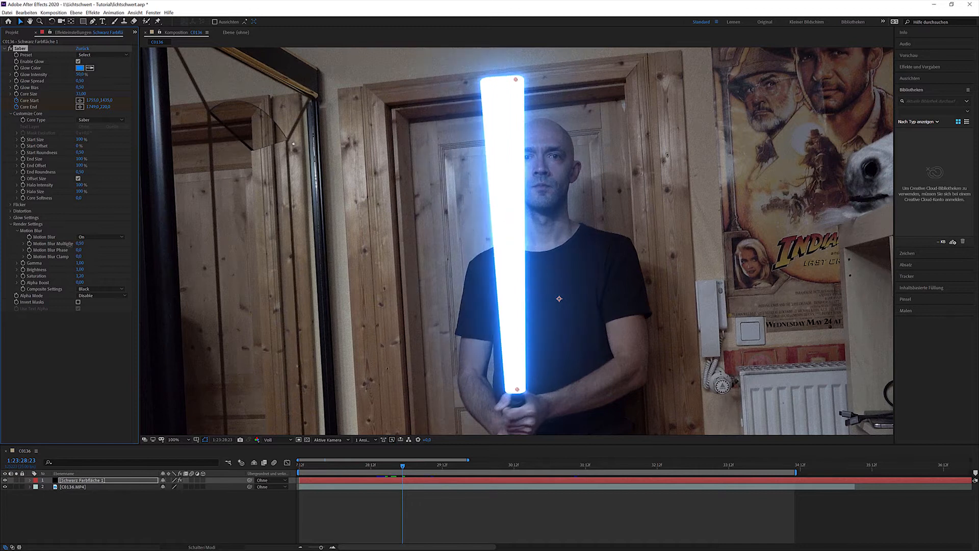
Step: Set the Saber's Motion Blur Clamp to 90, and try a different Glow Intensity before undoing that change
{"action": "left_click", "coordinate": [79, 256]}
{"action": "key", "text": "Return"}
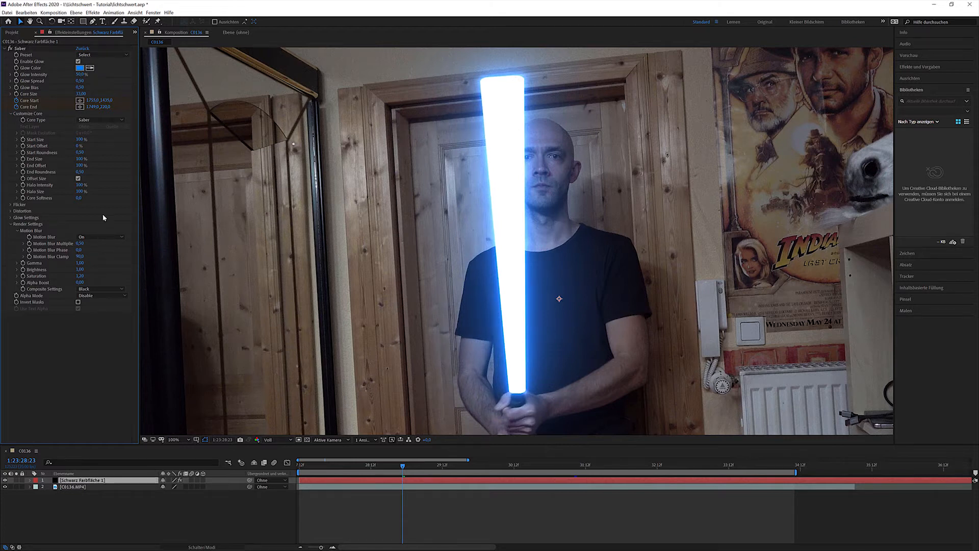
{"action": "left_click_drag", "start_coordinate": [82, 77], "coordinate": [120, 87]}
{"action": "key", "text": "ctrl+z"}
Step: Set the Saber's Core Softness to 7 while inspecting the blade edge up close
{"action": "key", "text": "period"}
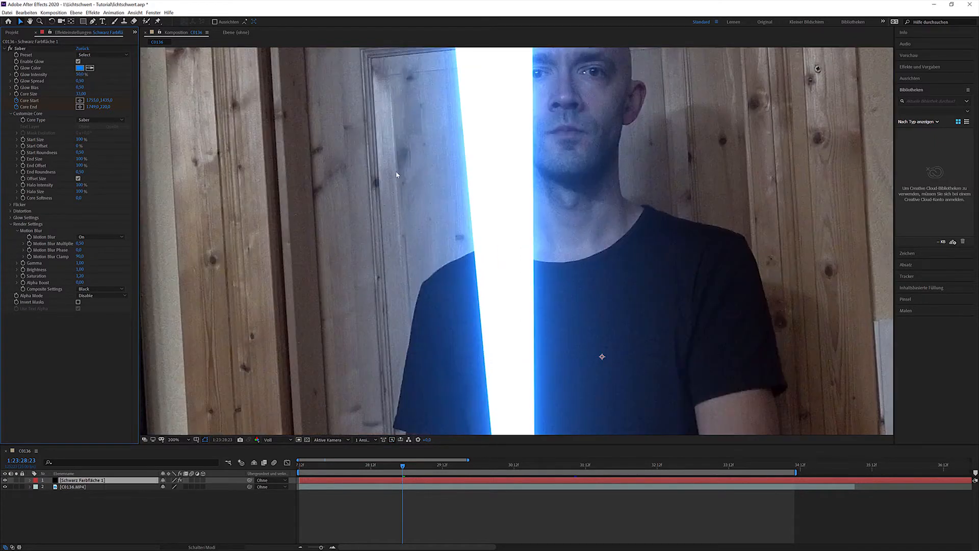
{"action": "left_click", "coordinate": [79, 198]}
{"action": "type", "text": "7"}
{"action": "key", "text": "Return"}
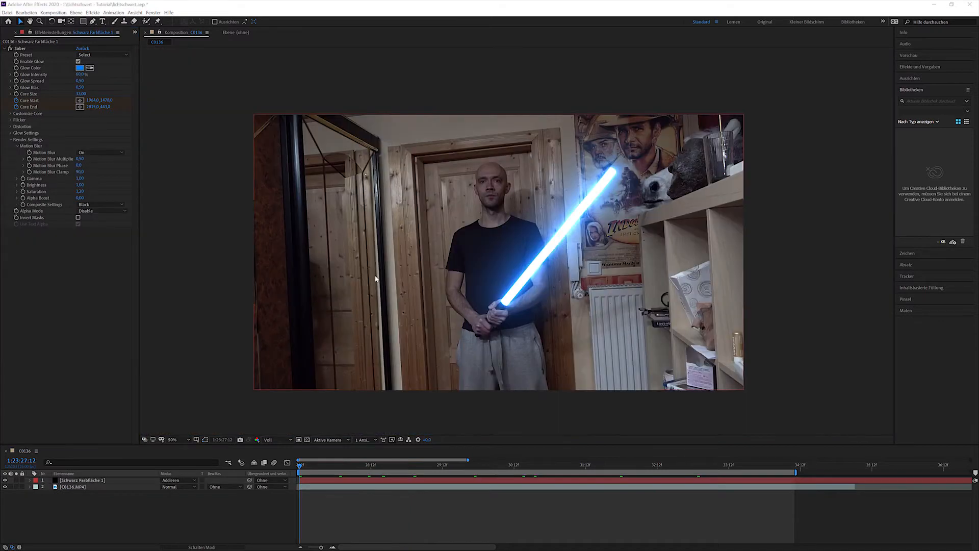
Step: Set the Saber's Flicker Intensity to 85 % and its Flicker Speed to 3
{"action": "left_click", "coordinate": [10, 119]}
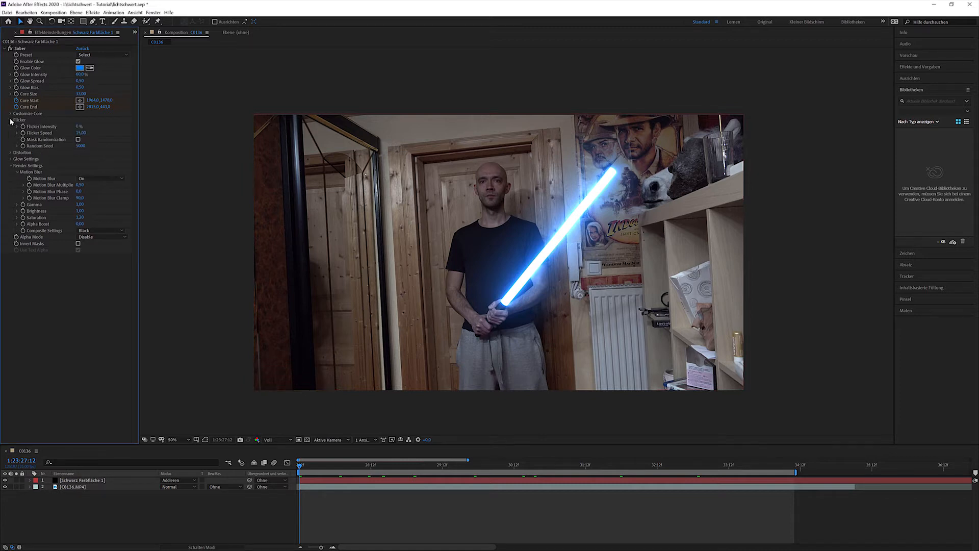
{"action": "left_click", "coordinate": [78, 126]}
{"action": "type", "text": "85"}
{"action": "key", "text": "Return"}
{"action": "left_click", "coordinate": [81, 133]}
{"action": "type", "text": "3"}
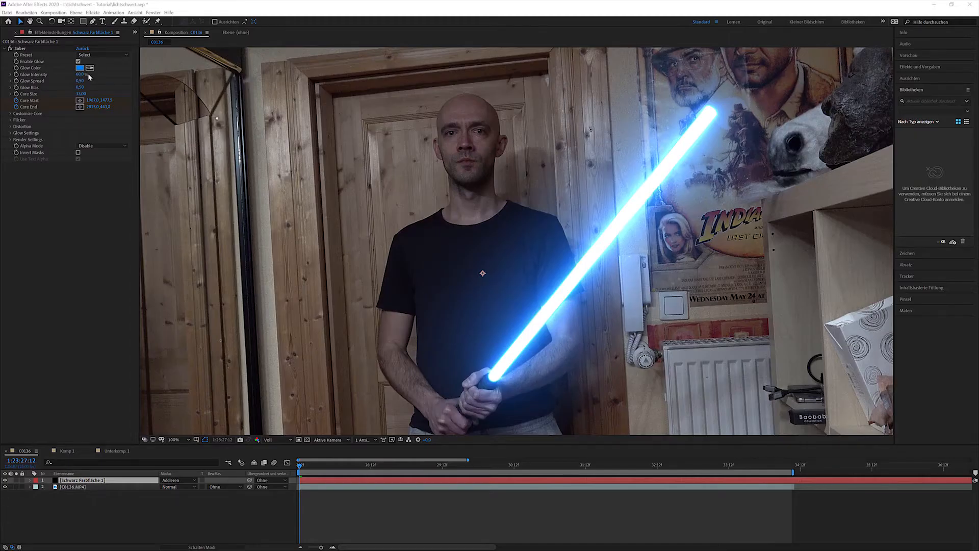
Step: Preview a yellow-green Glow Color on the blade and cancel the colour change
{"action": "left_click", "coordinate": [79, 67]}
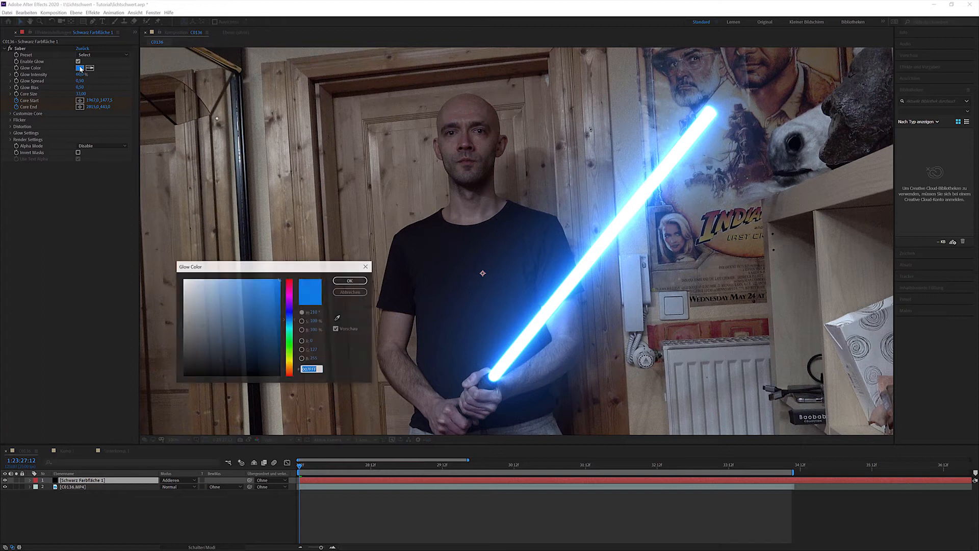
{"action": "left_click", "coordinate": [289, 283]}
{"action": "left_click_drag", "start_coordinate": [290, 283], "coordinate": [290, 356]}
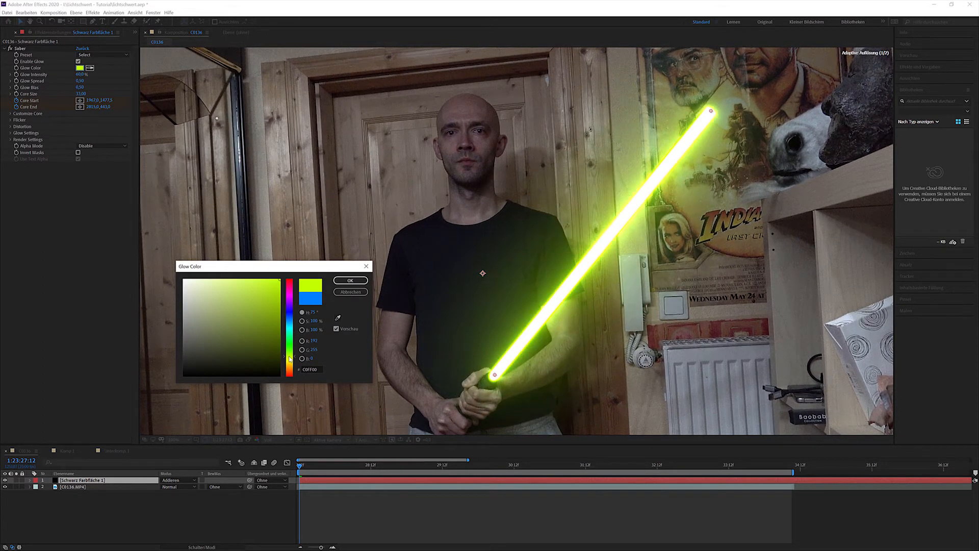
{"action": "left_click", "coordinate": [347, 294]}
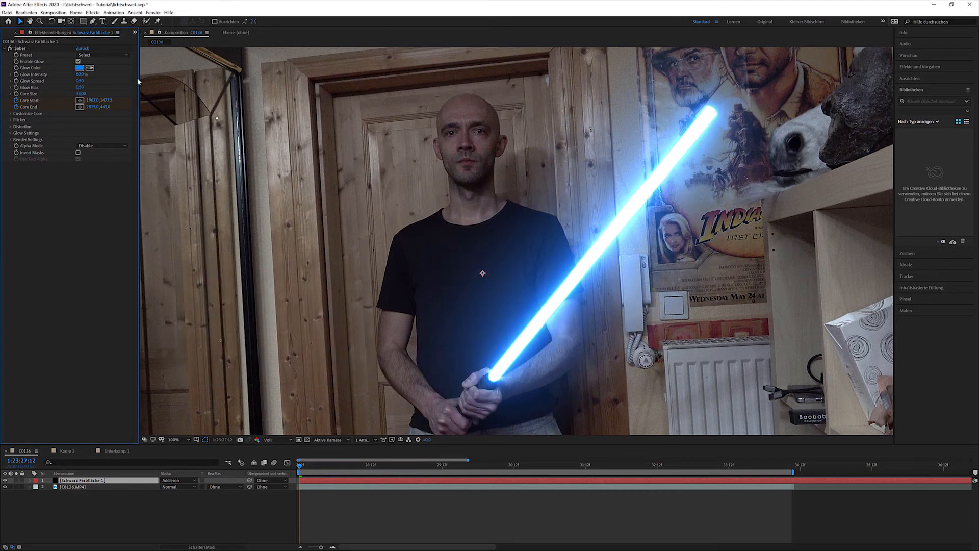
Step: Apply the Energy preset to the Saber effect and enlarge its Core Size
{"action": "left_click", "coordinate": [102, 54]}
{"action": "left_click", "coordinate": [111, 124]}
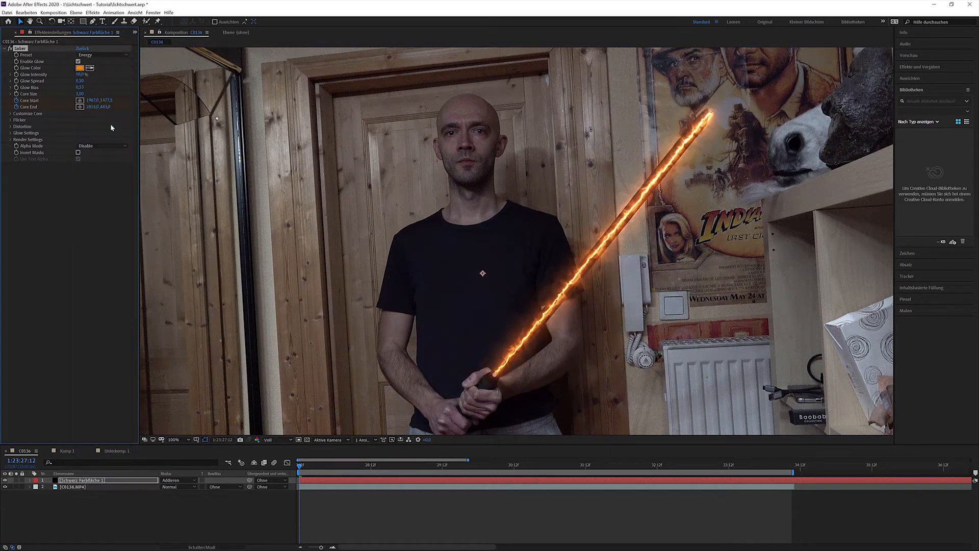
{"action": "left_click", "coordinate": [80, 94]}
{"action": "key", "text": "Return"}
Step: Switch the Saber to the Meteor preset and set its Core Size to 30
{"action": "left_click", "coordinate": [120, 55]}
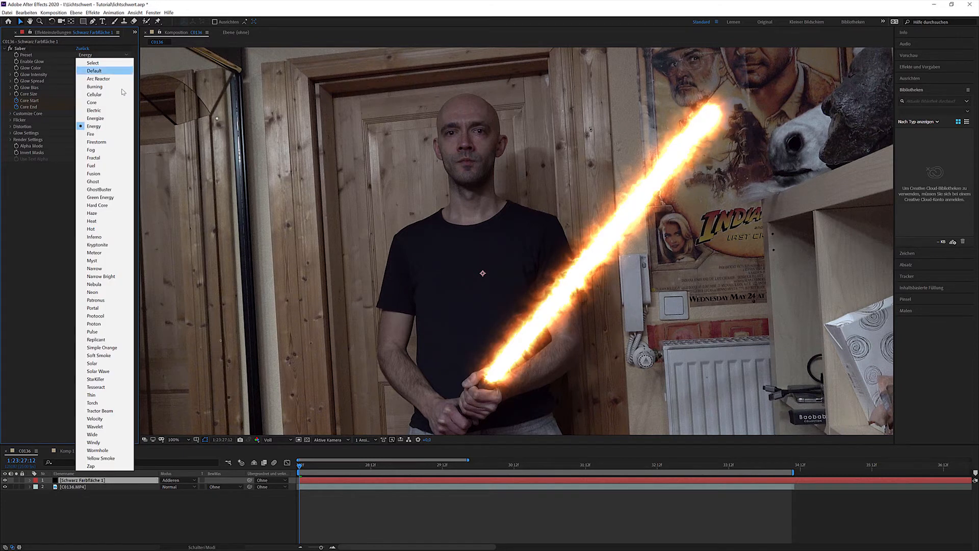
{"action": "left_click", "coordinate": [113, 252]}
{"action": "left_click", "coordinate": [80, 94]}
{"action": "type", "text": "30"}
{"action": "key", "text": "Return"}
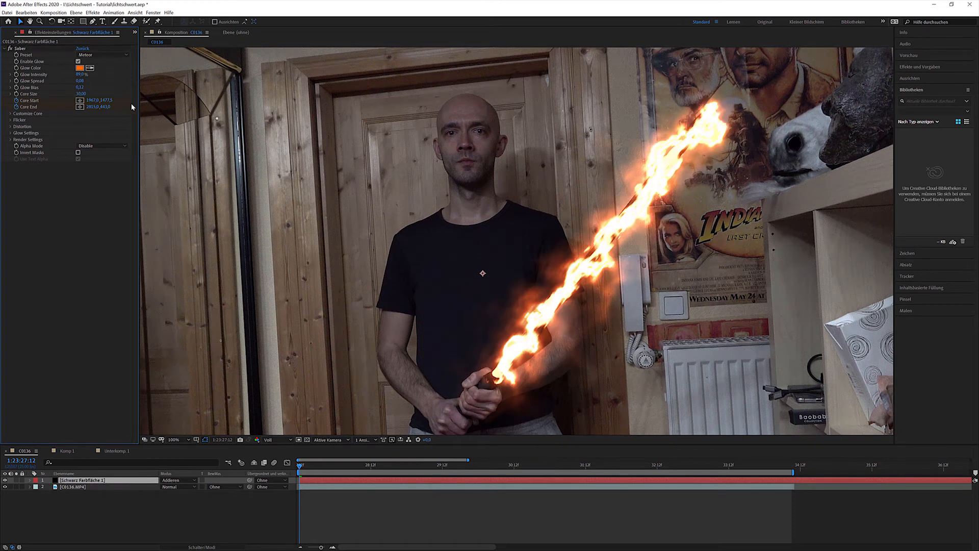
Step: Switch the Saber to the Replicant preset and set its Core Size to 30
{"action": "left_click", "coordinate": [119, 54]}
{"action": "left_click", "coordinate": [106, 337]}
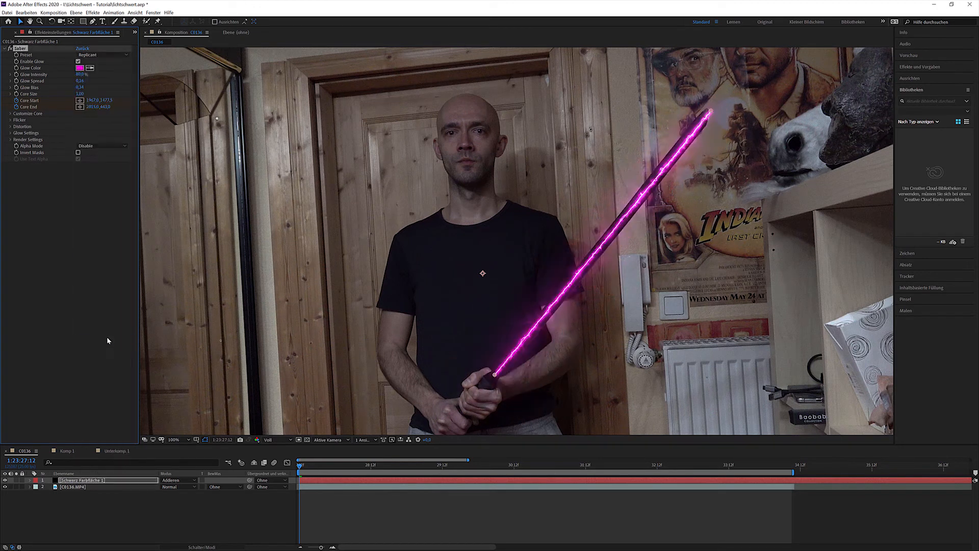
{"action": "left_click", "coordinate": [81, 94]}
{"action": "type", "text": "30"}
{"action": "key", "text": "Return"}
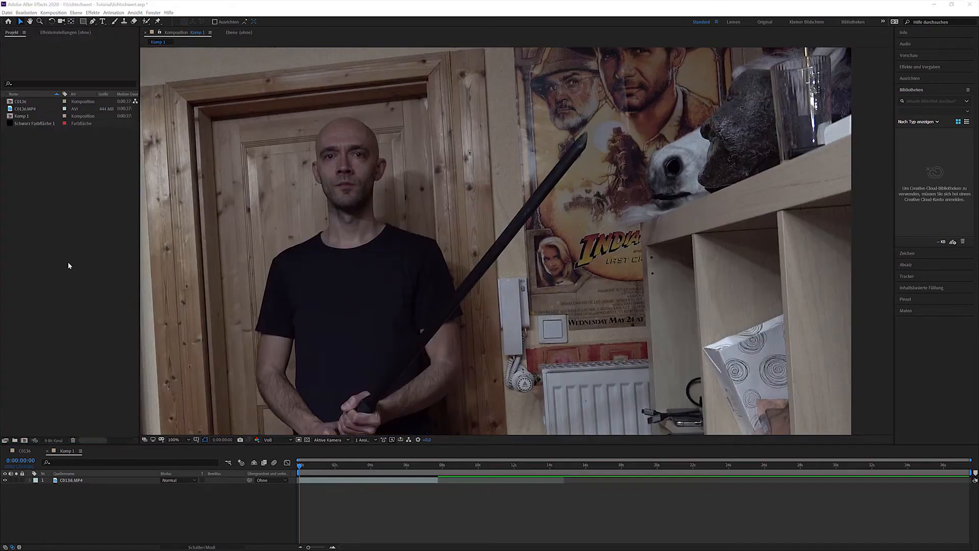
Step: Import a white solid with the default settings and place it above the footage in Komp 1
{"action": "right_click", "coordinate": [68, 265]}
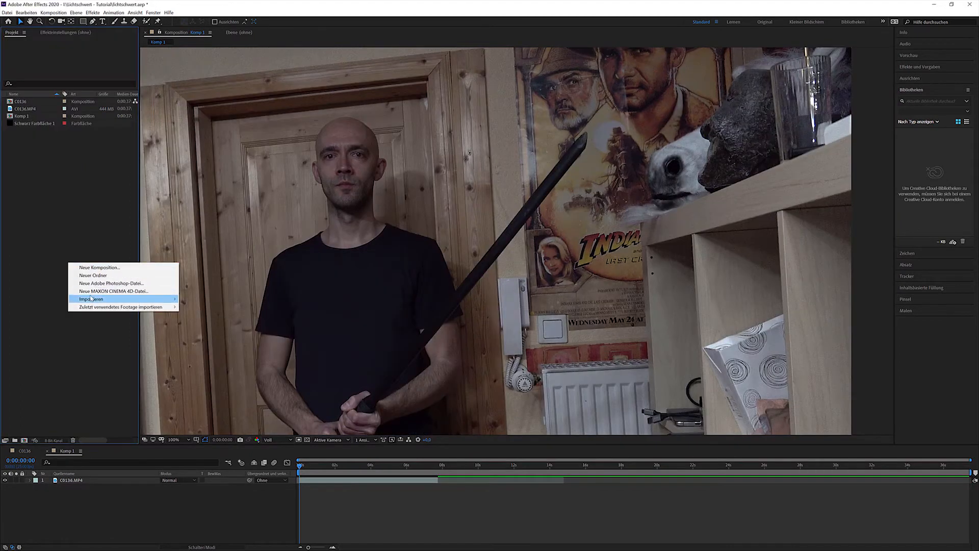
{"action": "mouse_move", "coordinate": [128, 299]}
{"action": "left_click", "coordinate": [208, 348]}
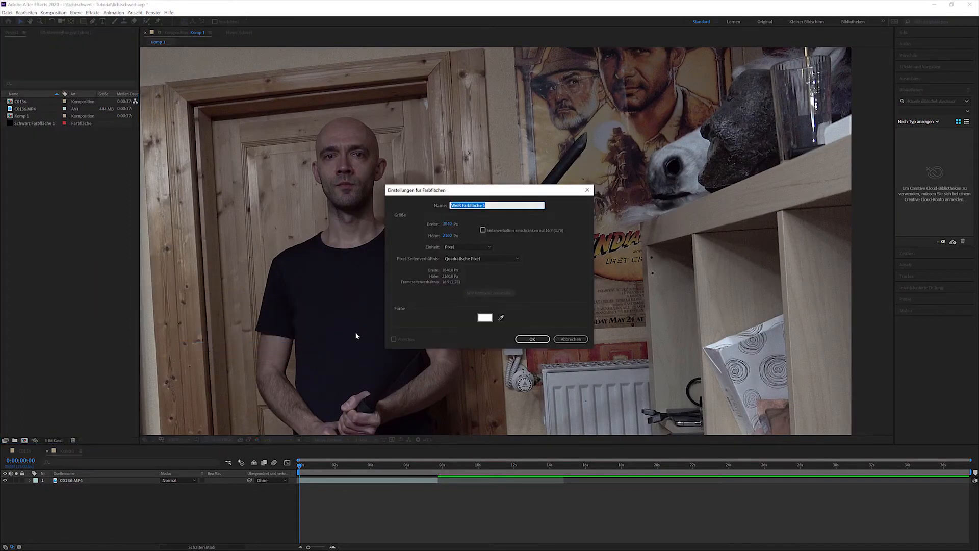
{"action": "left_click", "coordinate": [525, 339]}
{"action": "left_click_drag", "start_coordinate": [40, 131], "coordinate": [71, 476]}
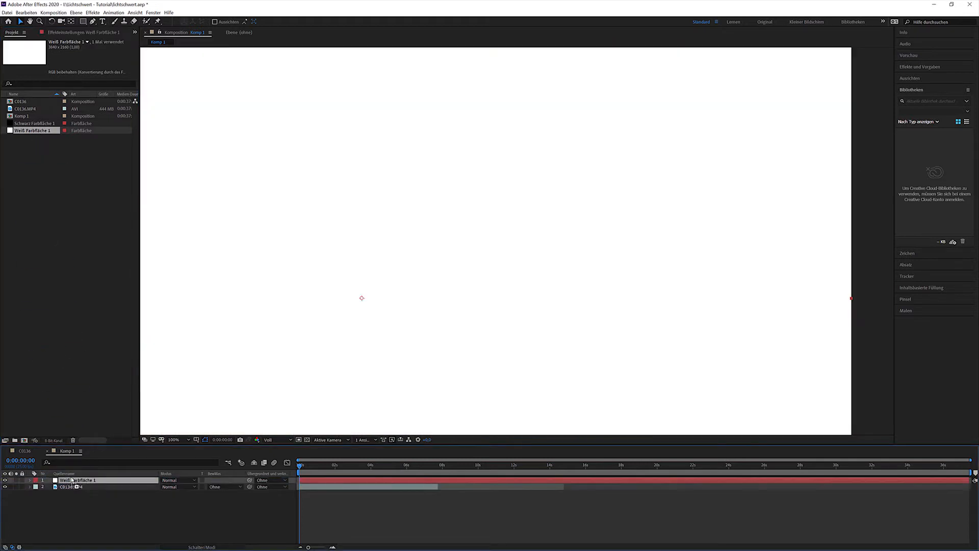
Step: Mask the white solid with a four-point closed path around the blade, hiding the solid while drawing and showing it again
{"action": "left_click", "coordinate": [5, 480]}
{"action": "left_click", "coordinate": [92, 21]}
{"action": "left_click", "coordinate": [370, 395]}
{"action": "left_click", "coordinate": [576, 142]}
{"action": "left_click", "coordinate": [586, 143]}
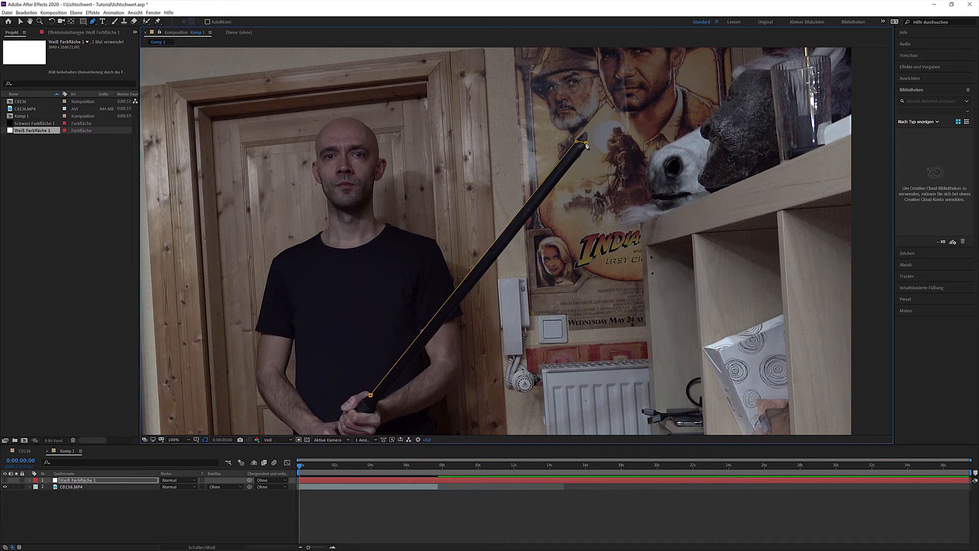
{"action": "left_click", "coordinate": [380, 400]}
{"action": "left_click", "coordinate": [371, 395]}
{"action": "left_click", "coordinate": [20, 22]}
{"action": "left_click", "coordinate": [5, 480]}
{"action": "left_click", "coordinate": [590, 147]}
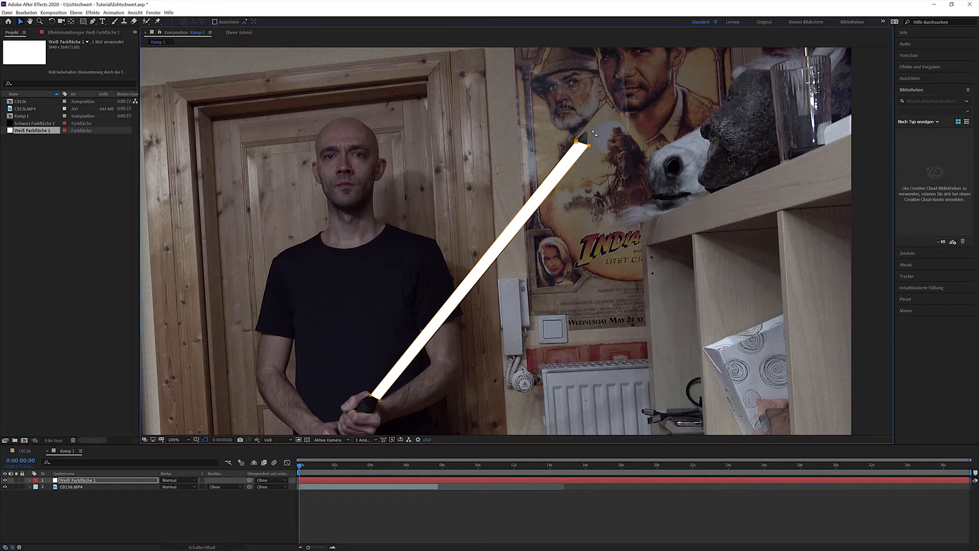
Step: Add a mask point on the blade's tip edge and pull it outward to cover the end of the blade
{"action": "scroll", "coordinate": [561, 130], "scroll_direction": "up", "scroll_amount": 1}
{"action": "left_click_drag", "start_coordinate": [512, 124], "coordinate": [347, 313]}
{"action": "left_click", "coordinate": [92, 22]}
{"action": "left_click", "coordinate": [480, 234]}
{"action": "mouse_move", "coordinate": [480, 234]}
{"action": "left_mouse_down"}
{"action": "mouse_move", "coordinate": [492, 213]}
{"action": "mouse_move", "coordinate": [476, 226]}
{"action": "mouse_move", "coordinate": [497, 233]}
{"action": "mouse_move", "coordinate": [478, 224]}
{"action": "left_mouse_up"}
{"action": "left_click", "coordinate": [503, 262]}
{"action": "left_click", "coordinate": [466, 511]}
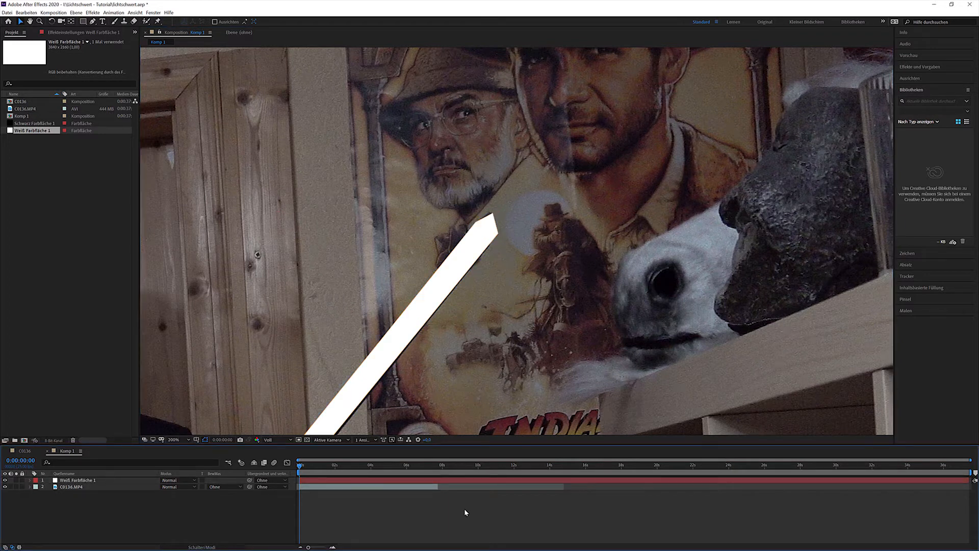
Step: Convert the tip point of the white solid's mask into a smooth curve to round the blade end
{"action": "left_click", "coordinate": [459, 482]}
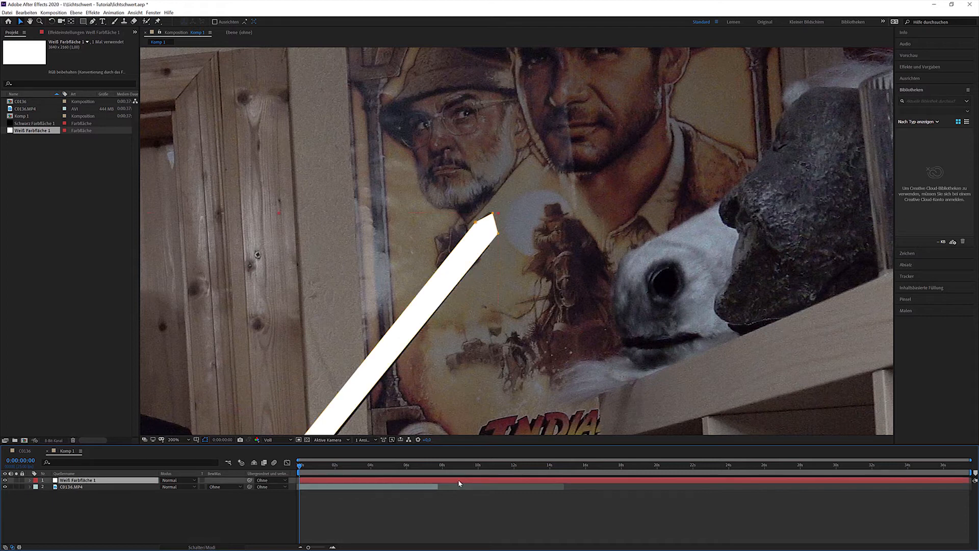
{"action": "left_click", "coordinate": [493, 214], "text": "ctrl+alt"}
{"action": "left_click", "coordinate": [500, 275]}
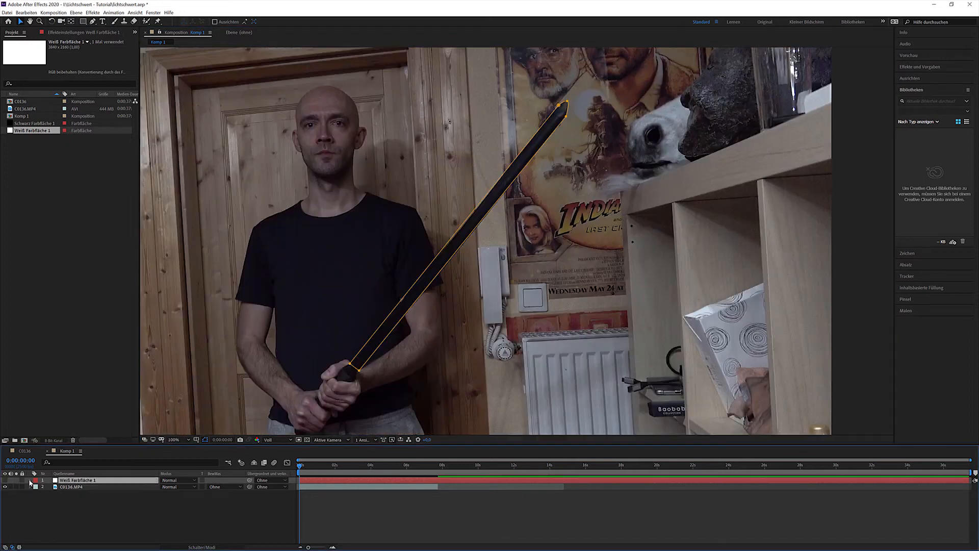
Step: Enable Maskenpfad keyframing on the white solid's mask and adjust the mask to follow the blade
{"action": "left_click", "coordinate": [29, 480]}
{"action": "left_click", "coordinate": [37, 488]}
{"action": "left_click", "coordinate": [44, 494]}
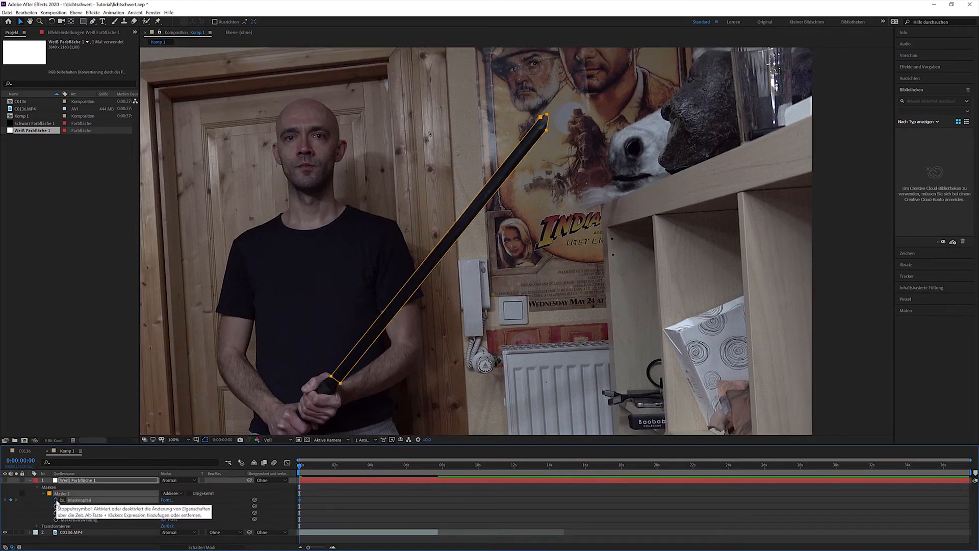
{"action": "left_click_drag", "start_coordinate": [533, 181], "coordinate": [456, 206]}
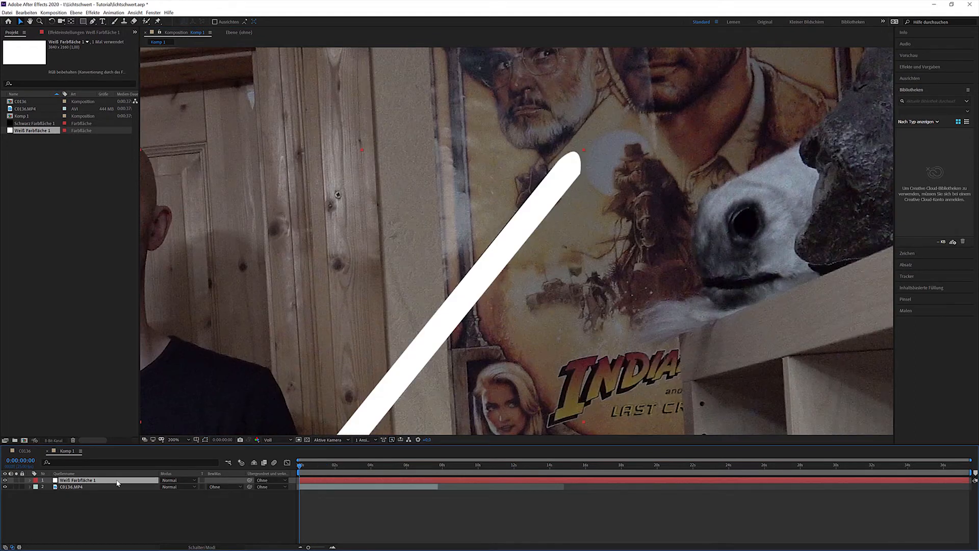
Step: Duplicate the masked white solid and set the copy's blend mode to Negativ multiplizieren
{"action": "key", "text": "ctrl+d"}
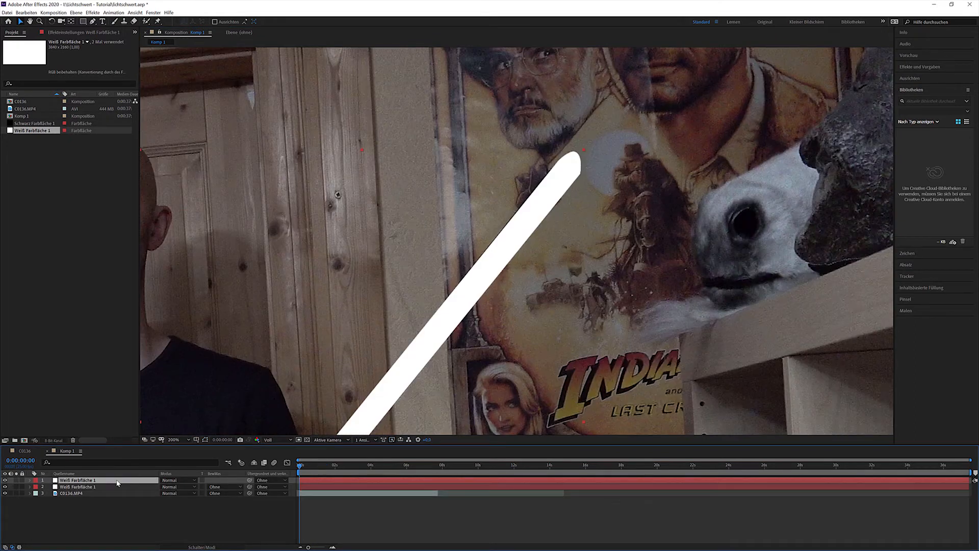
{"action": "left_click", "coordinate": [195, 481]}
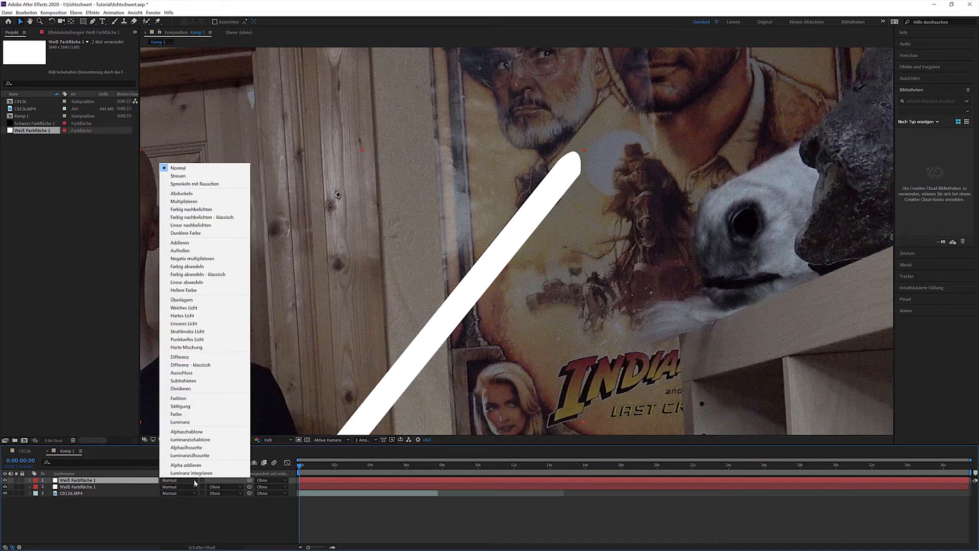
{"action": "left_click", "coordinate": [192, 259]}
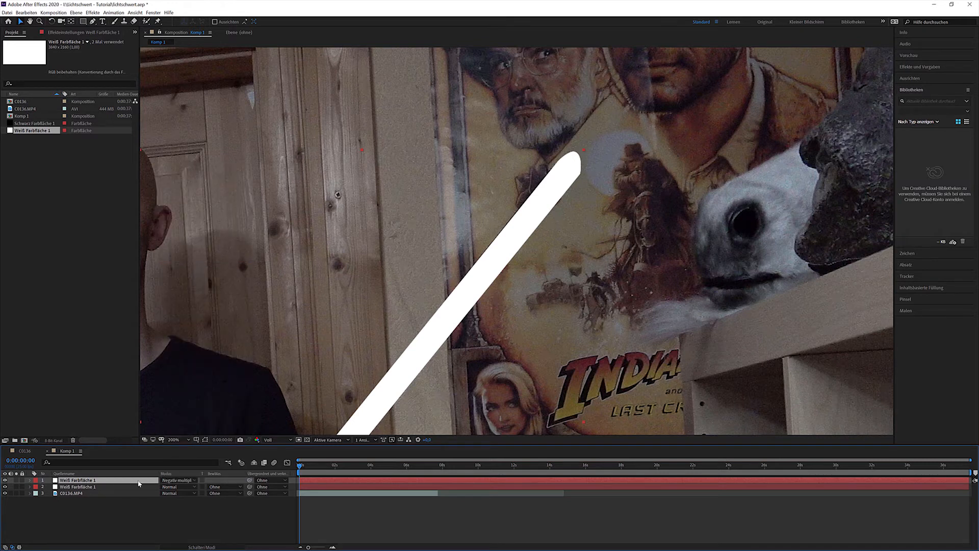
Step: Duplicate the Negativ multiplizieren solid three more times and place the black solid between the white layers and the footage
{"action": "key", "text": "ctrl+d"}
{"action": "key", "text": "ctrl+d"}
{"action": "key", "text": "ctrl+d"}
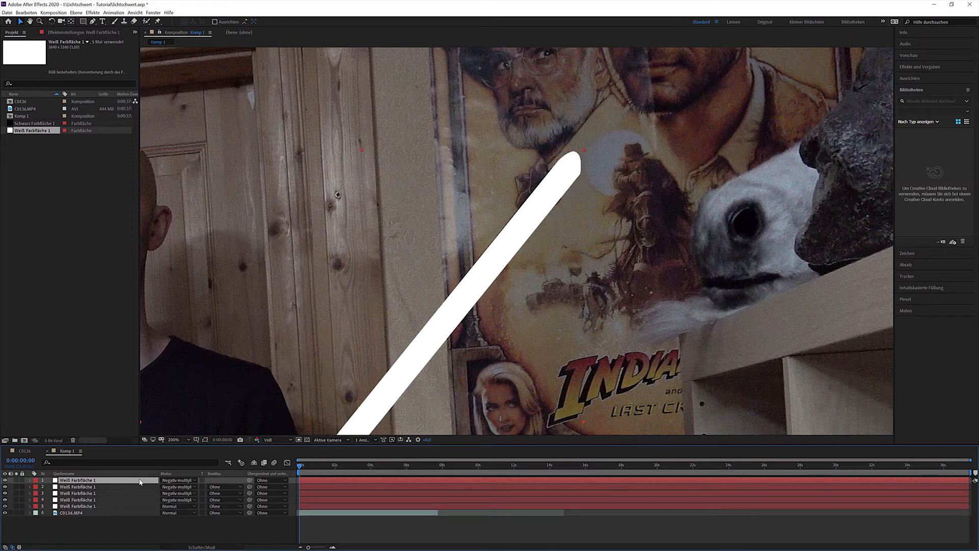
{"action": "left_click", "coordinate": [44, 125]}
{"action": "left_click_drag", "start_coordinate": [44, 129], "coordinate": [77, 512]}
Step: Apply Gaußscher Weichzeichner to the white solid on layer 4 and set its Weichzeichnung to 10
{"action": "left_click", "coordinate": [82, 500]}
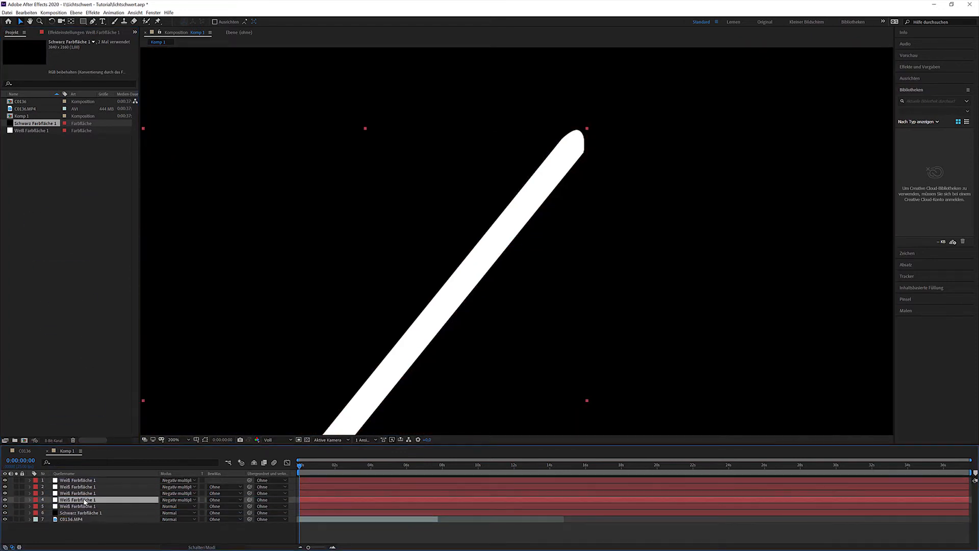
{"action": "left_click", "coordinate": [92, 12]}
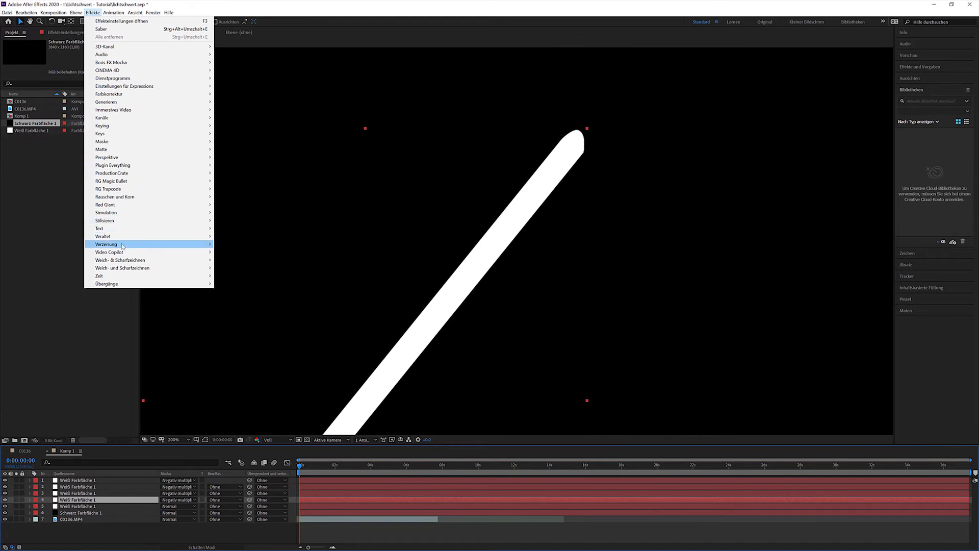
{"action": "mouse_move", "coordinate": [122, 261]}
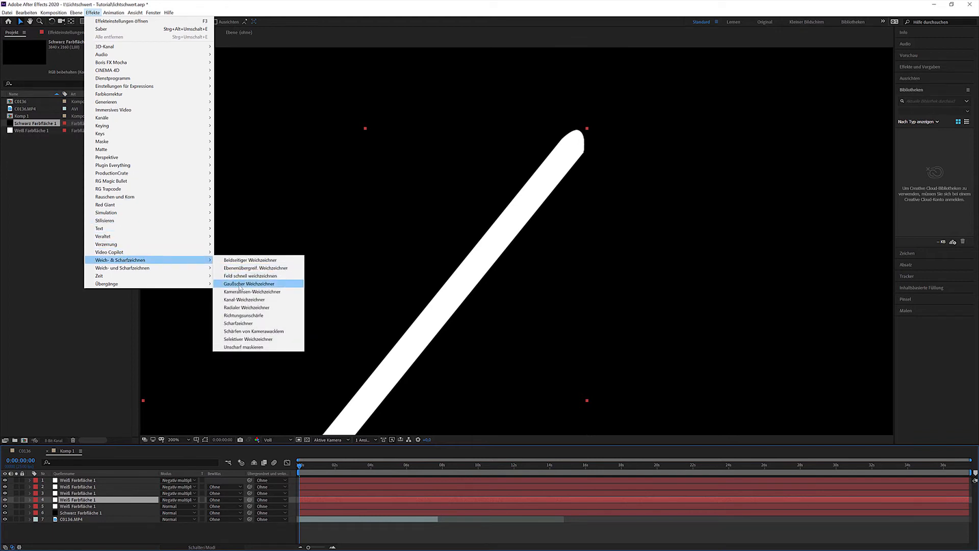
{"action": "left_click", "coordinate": [240, 284]}
{"action": "left_click", "coordinate": [80, 55]}
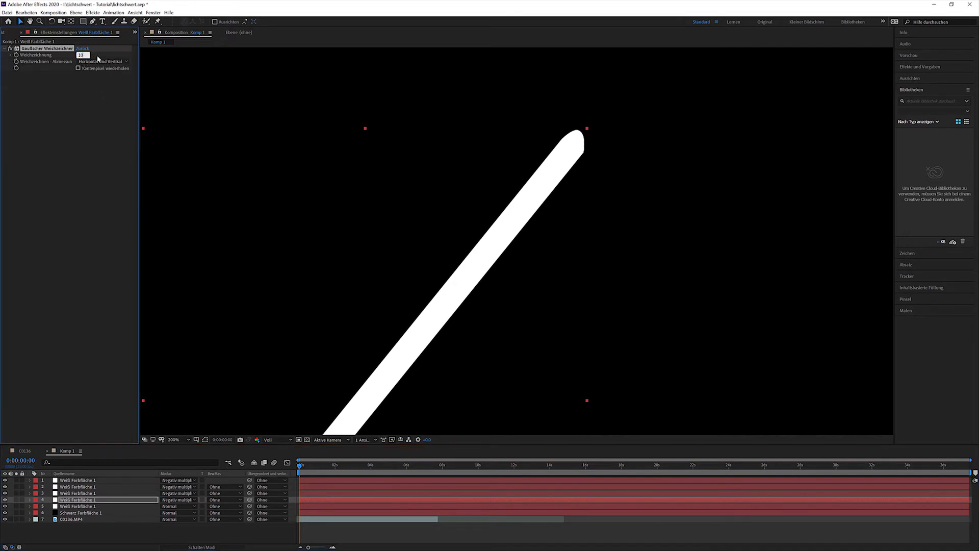
{"action": "type", "text": "10"}
{"action": "key", "text": "Return"}
Step: Apply Gaußscher Weichzeichner to the white solid on layer 3 and set its Weichzeichnung amount
{"action": "key", "text": "ctrl+Up"}
{"action": "left_click", "coordinate": [94, 13]}
{"action": "left_click", "coordinate": [104, 31]}
{"action": "left_click", "coordinate": [79, 54]}
{"action": "type", "text": "2"}
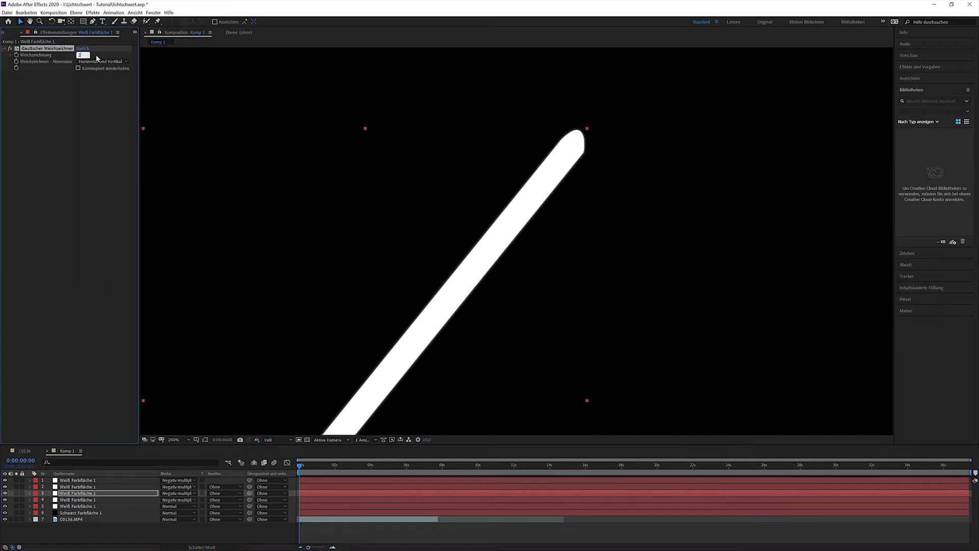
{"action": "key", "text": "Return"}
Step: Apply Gaußscher Weichzeichner to the white solid on layer 2 with a Weichzeichnung of 40
{"action": "left_click", "coordinate": [78, 487]}
{"action": "left_click", "coordinate": [93, 12]}
{"action": "left_click", "coordinate": [105, 31]}
{"action": "left_click", "coordinate": [80, 55]}
{"action": "type", "text": "40"}
{"action": "left_click", "coordinate": [116, 61]}
{"action": "left_click", "coordinate": [121, 59]}
Step: Apply Gaußscher Weichzeichner to the topmost white solid with a Weichzeichnung of 80
{"action": "left_click", "coordinate": [88, 480]}
{"action": "key", "text": "ctrl+alt+shift+e"}
{"action": "left_click", "coordinate": [80, 54]}
{"action": "type", "text": "80"}
{"action": "key", "text": "Return"}
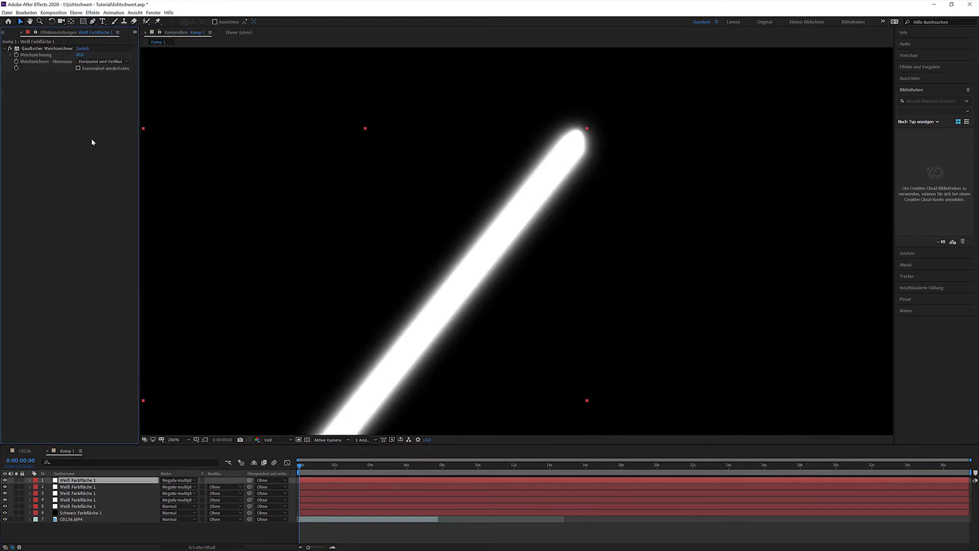
Step: Precompose all the white solids together with the black solid and return to Komp 1
{"action": "left_click", "coordinate": [30, 21]}
{"action": "left_click_drag", "start_coordinate": [311, 188], "coordinate": [386, 144]}
{"action": "key", "text": "comma"}
{"action": "left_click_drag", "start_coordinate": [396, 200], "coordinate": [378, 173]}
{"action": "key", "text": "v"}
{"action": "left_click", "coordinate": [94, 513], "text": "shift"}
{"action": "left_click", "coordinate": [82, 13]}
{"action": "left_click", "coordinate": [174, 246]}
{"action": "left_click", "coordinate": [522, 326]}
{"action": "left_click", "coordinate": [67, 451]}
Step: Set the blend mode of the precomposed blade layer to Negativ multiplizieren
{"action": "right_click", "coordinate": [145, 480]}
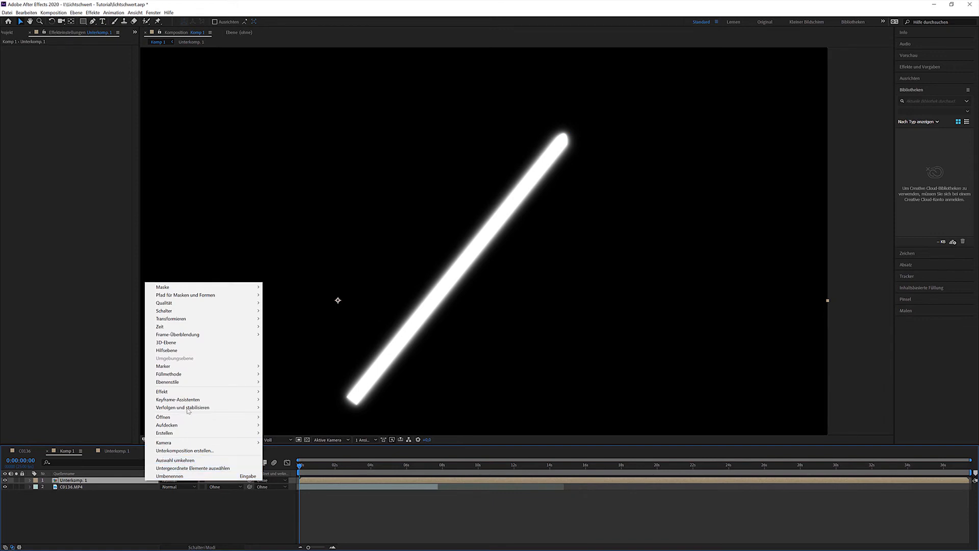
{"action": "mouse_move", "coordinate": [199, 375]}
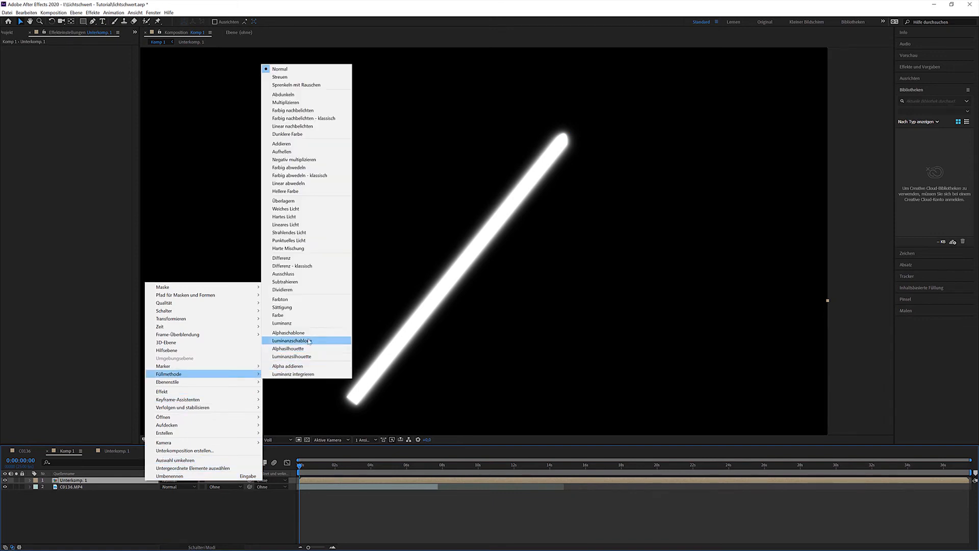
{"action": "left_click", "coordinate": [306, 162]}
Step: Apply the Farbbalance effect to the blade precomp and set Rotanteil in Glanzlichtern to 100
{"action": "left_click", "coordinate": [92, 13]}
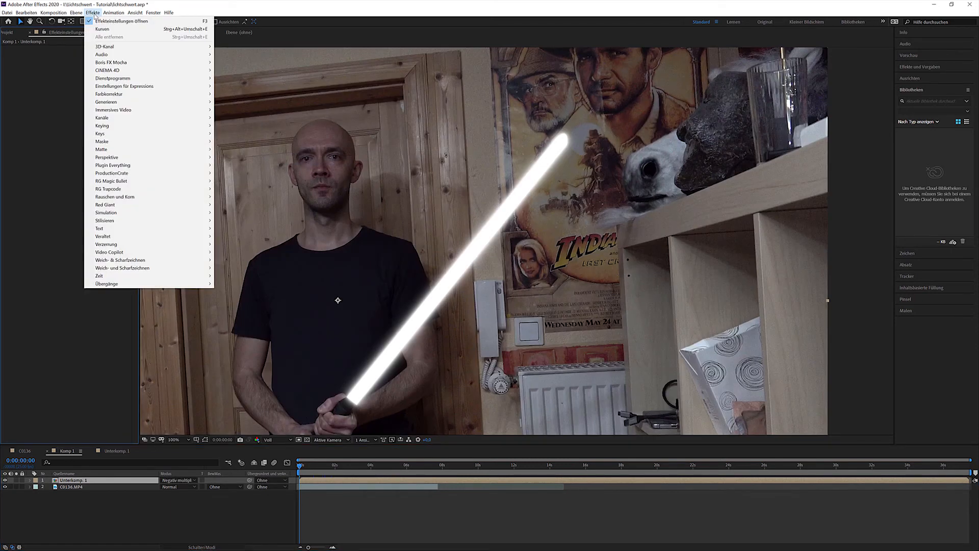
{"action": "mouse_move", "coordinate": [118, 94]}
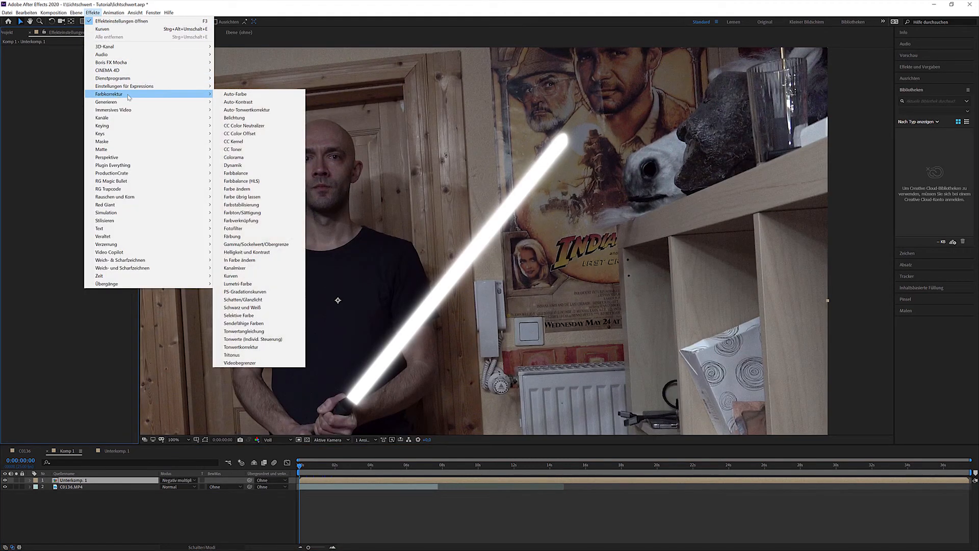
{"action": "left_click", "coordinate": [261, 174]}
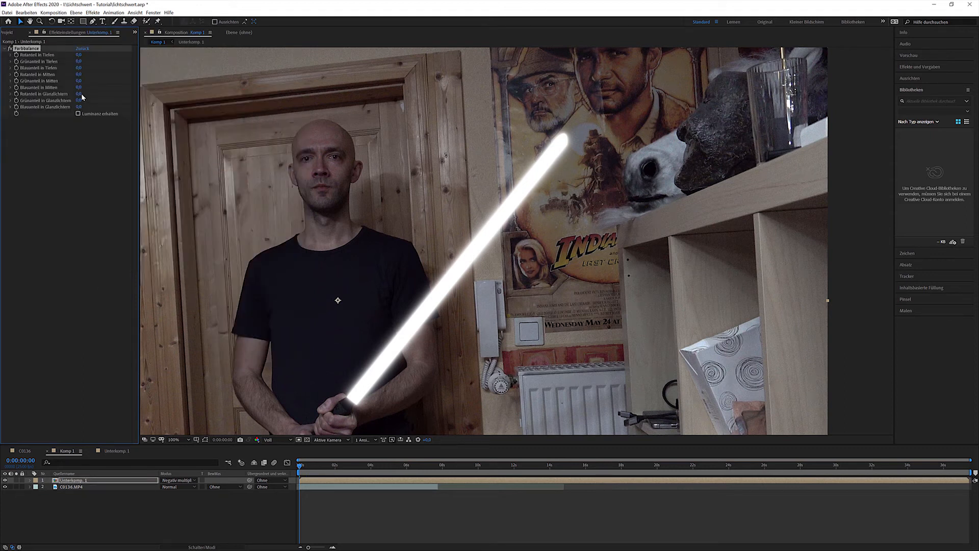
{"action": "type", "text": "100"}
{"action": "key", "text": "Return"}
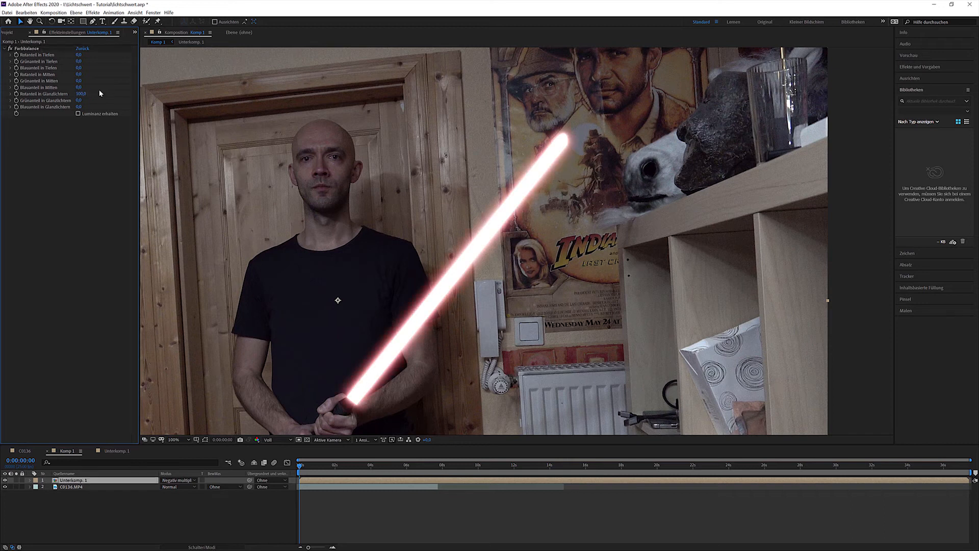
Step: Set Rotanteil in Mitten and Rotanteil in Tiefen to 100 in the blade's Farbbalance effect
{"action": "left_click", "coordinate": [80, 75]}
{"action": "type", "text": "100"}
{"action": "key", "text": "Return"}
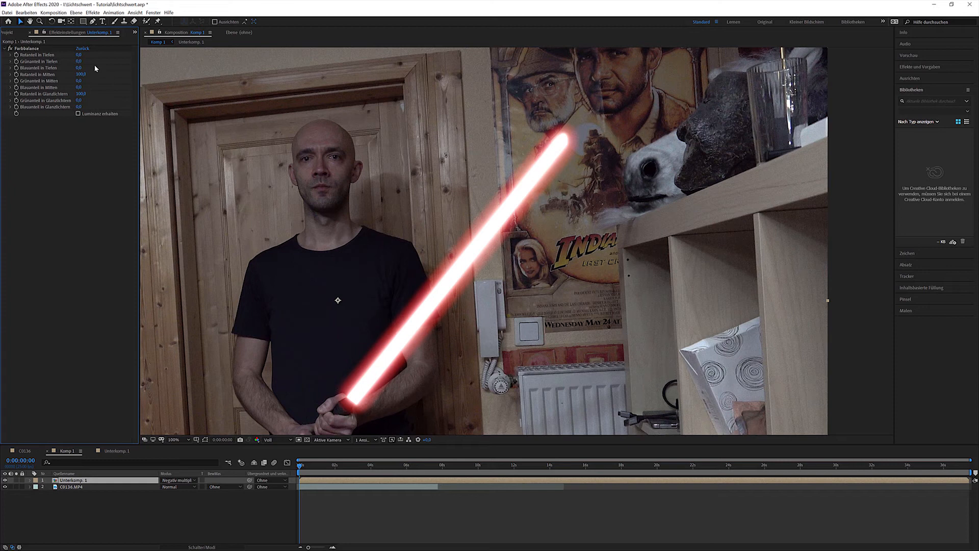
{"action": "left_click", "coordinate": [79, 55]}
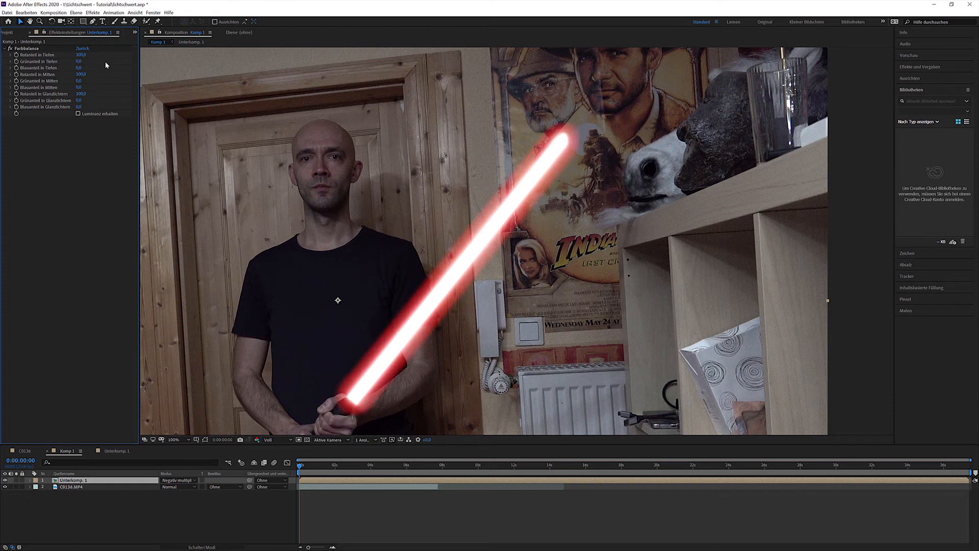
{"action": "left_click", "coordinate": [78, 113]}
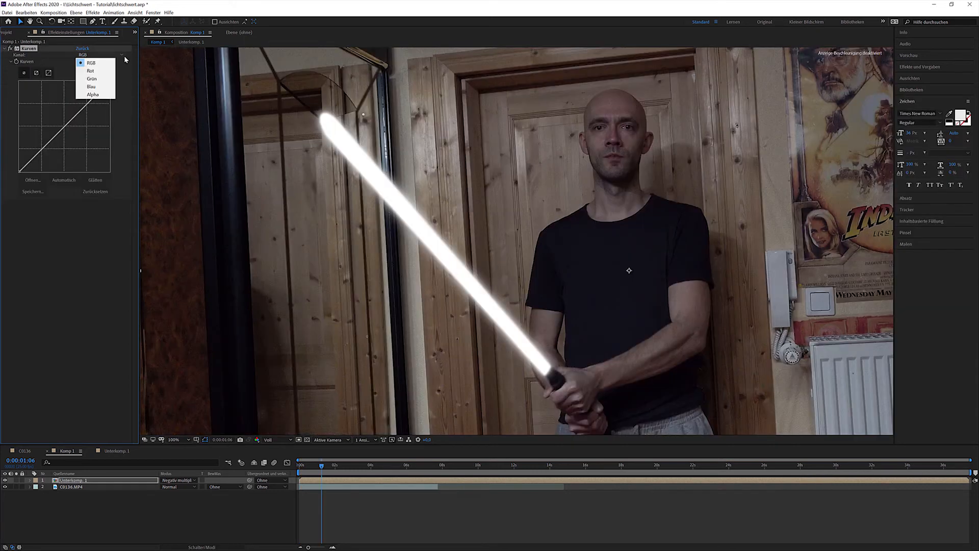
Step: Raise a single colour channel's curve in the blade's Kurven effect and switch between its channels to tint the glow
{"action": "left_click", "coordinate": [84, 65]}
{"action": "left_click", "coordinate": [102, 54]}
{"action": "left_click", "coordinate": [84, 75]}
{"action": "mouse_move", "coordinate": [61, 110]}
{"action": "left_mouse_down"}
{"action": "mouse_move", "coordinate": [77, 144]}
{"action": "mouse_move", "coordinate": [60, 101]}
{"action": "left_mouse_up"}
{"action": "left_click", "coordinate": [102, 54]}
{"action": "left_click", "coordinate": [85, 84]}
{"action": "left_click", "coordinate": [102, 55]}
{"action": "left_click", "coordinate": [84, 75]}
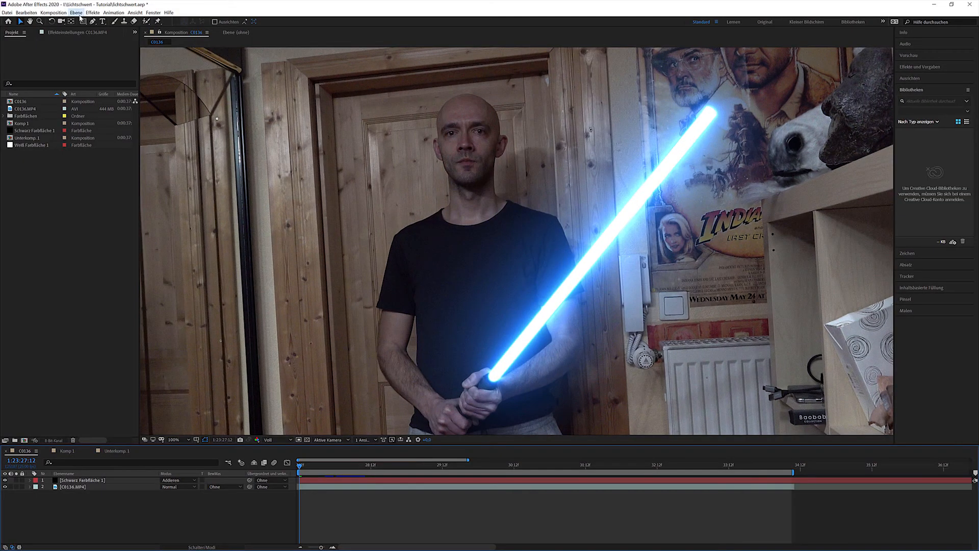
Step: Create a new adjustment layer in the C0136 composition
{"action": "left_click", "coordinate": [76, 13]}
{"action": "mouse_move", "coordinate": [197, 21]}
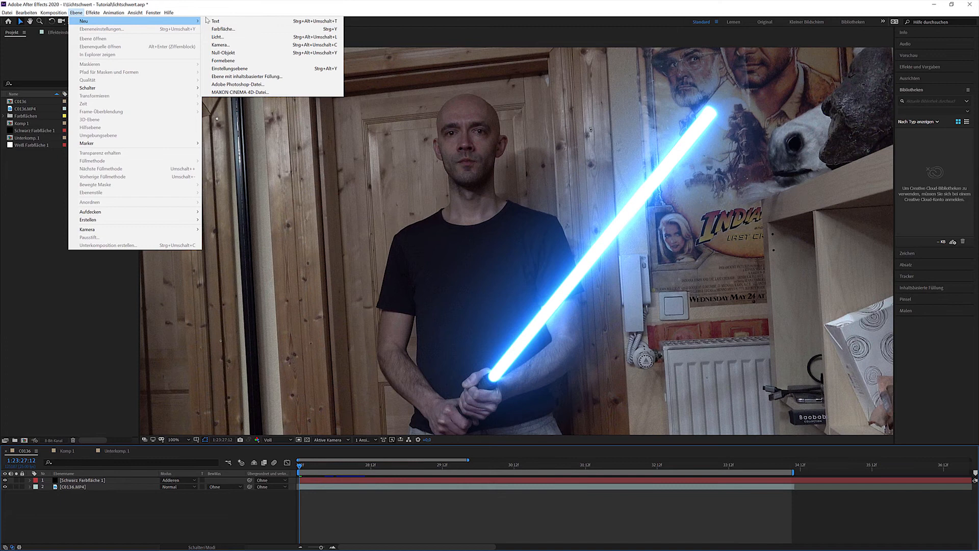
{"action": "left_click", "coordinate": [230, 69]}
Step: Draw a closed mask on the adjustment layer around the blade-facing part of the man's face and neck
{"action": "left_click", "coordinate": [452, 109]}
{"action": "left_click", "coordinate": [468, 107]}
{"action": "left_click", "coordinate": [490, 124]}
{"action": "left_click", "coordinate": [492, 145]}
{"action": "left_click", "coordinate": [488, 166]}
{"action": "left_click", "coordinate": [487, 181]}
{"action": "left_click", "coordinate": [490, 196]}
{"action": "left_click", "coordinate": [492, 209]}
{"action": "left_click", "coordinate": [487, 219]}
{"action": "left_click", "coordinate": [469, 220]}
{"action": "left_click", "coordinate": [456, 217]}
{"action": "left_click", "coordinate": [456, 203]}
{"action": "left_click", "coordinate": [456, 179]}
{"action": "left_click", "coordinate": [450, 165]}
{"action": "left_click", "coordinate": [445, 140]}
{"action": "left_click", "coordinate": [452, 109]}
Step: Apply the VC Color Vibrance effect to the masked adjustment layer and set its colour to cyan 00EAFF
{"action": "left_click", "coordinate": [92, 13]}
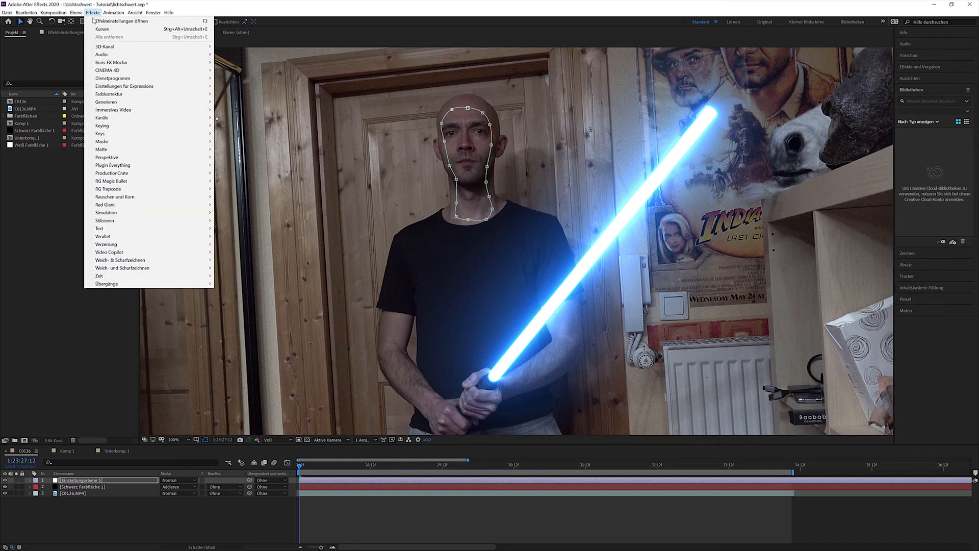
{"action": "mouse_move", "coordinate": [186, 253]}
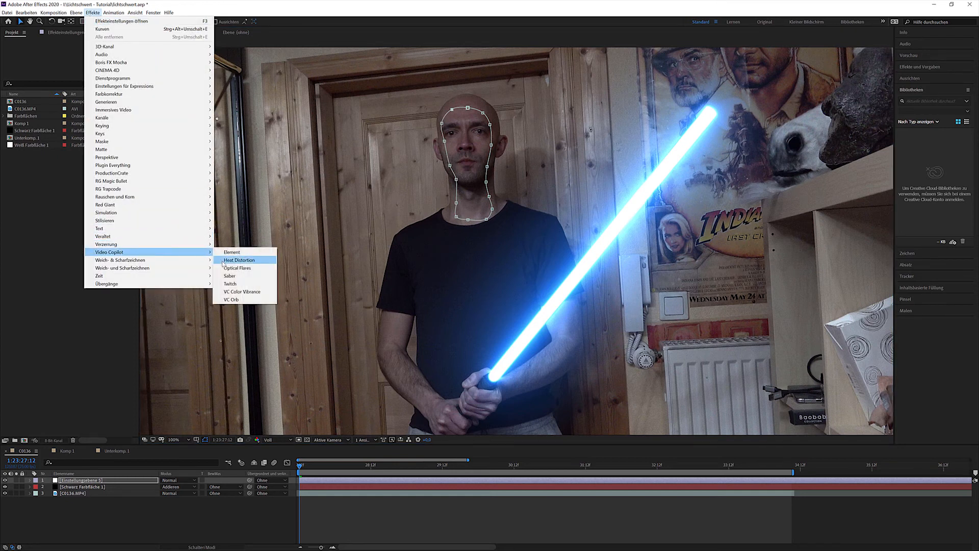
{"action": "left_click", "coordinate": [235, 291]}
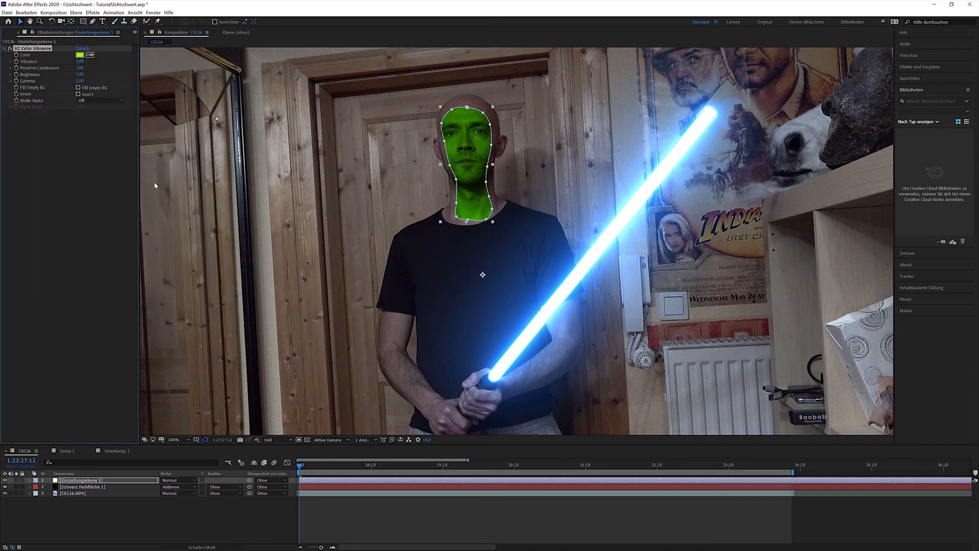
{"action": "left_click", "coordinate": [80, 54]}
{"action": "mouse_move", "coordinate": [409, 301]}
{"action": "left_mouse_down"}
{"action": "mouse_move", "coordinate": [409, 283]}
{"action": "mouse_move", "coordinate": [409, 296]}
{"action": "left_mouse_up"}
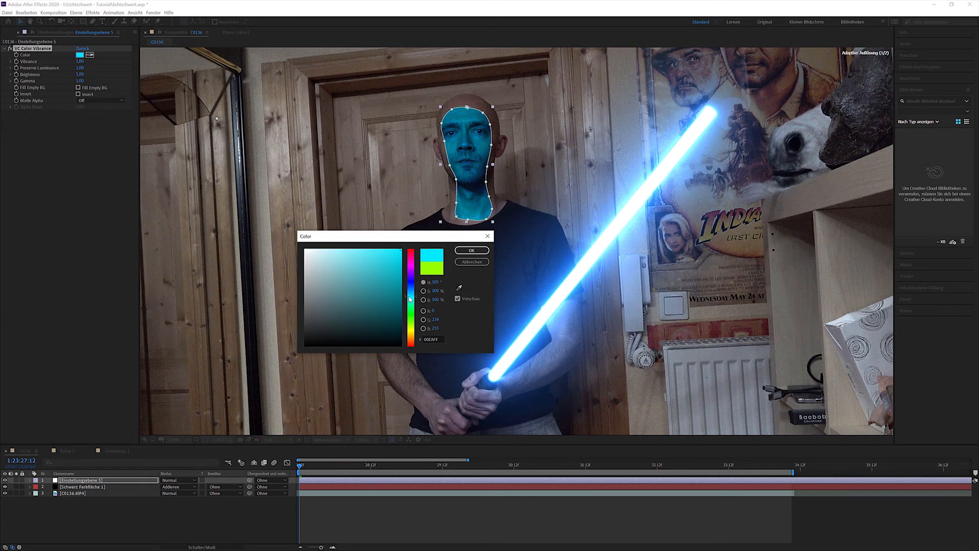
{"action": "left_click", "coordinate": [472, 250]}
Step: Set the Weiche Maskenkante of the adjustment layer's face mask to 100 pixels
{"action": "left_click", "coordinate": [30, 480]}
{"action": "left_click", "coordinate": [170, 506]}
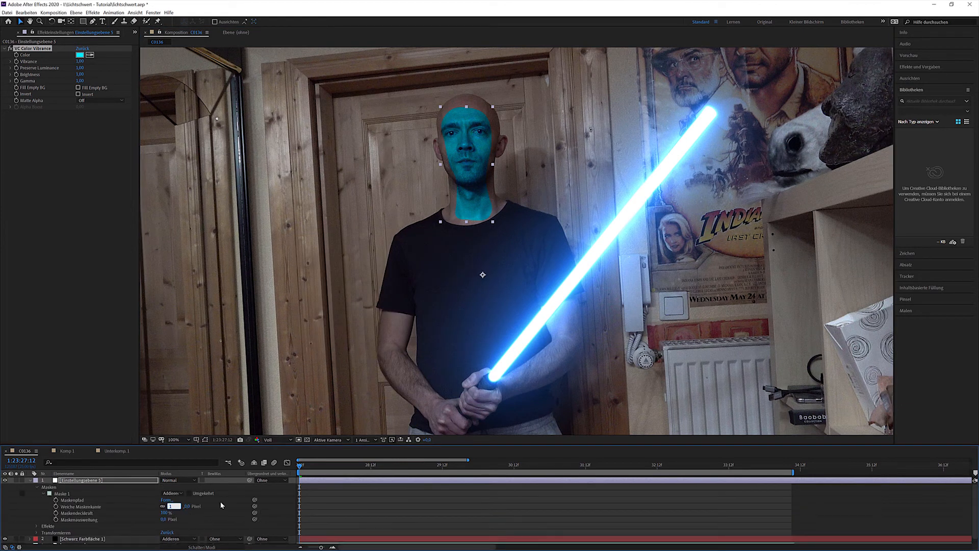
{"action": "type", "text": "100"}
{"action": "left_click", "coordinate": [221, 503]}
Step: Show the face mask's outline, pull its points around the neck and jaw inward, and hide the outline again
{"action": "left_click", "coordinate": [206, 440]}
{"action": "left_click", "coordinate": [429, 483]}
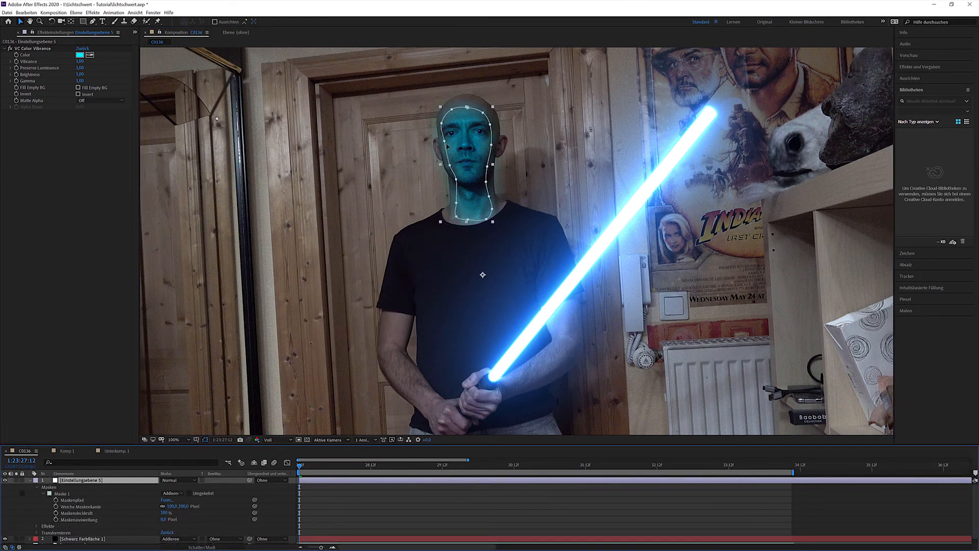
{"action": "left_click_drag", "start_coordinate": [488, 198], "coordinate": [487, 198]}
{"action": "left_click_drag", "start_coordinate": [486, 219], "coordinate": [460, 203]}
{"action": "left_click_drag", "start_coordinate": [449, 165], "coordinate": [457, 165]}
{"action": "left_click", "coordinate": [206, 440]}
Step: Add the Leuchten effect to the face adjustment layer with a Schwellenwert of 67% and a Radius of 600
{"action": "left_click", "coordinate": [93, 12]}
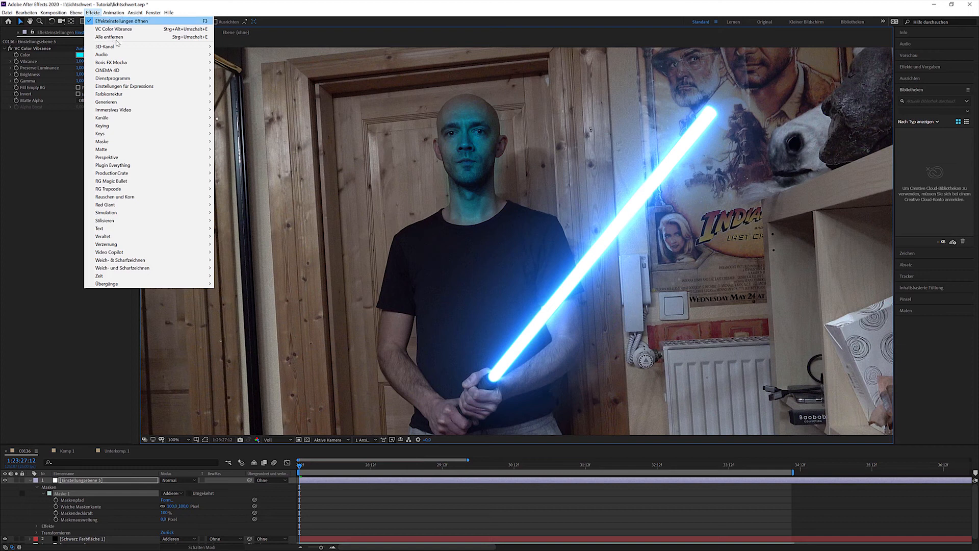
{"action": "mouse_move", "coordinate": [172, 222]}
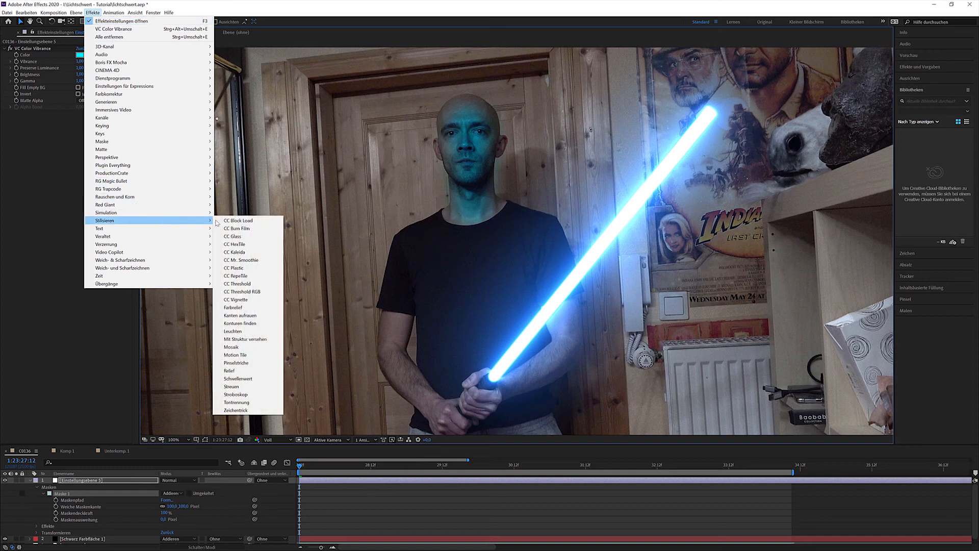
{"action": "left_click", "coordinate": [242, 331]}
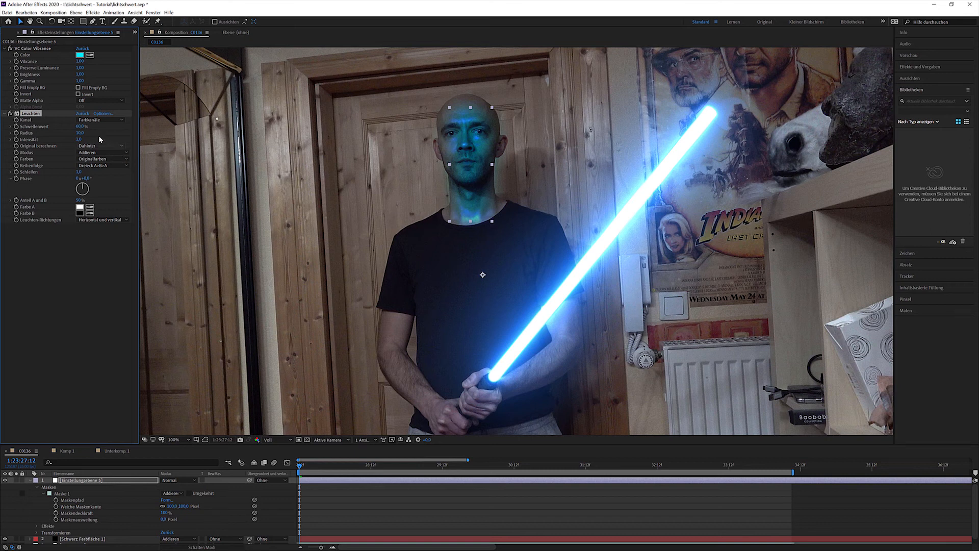
{"action": "type", "text": "67"}
{"action": "key", "text": "Return"}
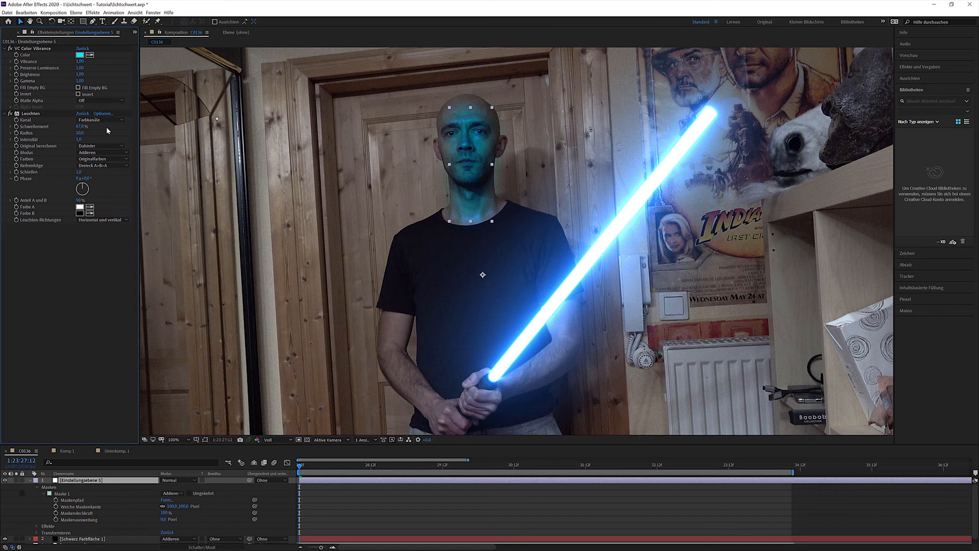
{"action": "left_click", "coordinate": [82, 133]}
{"action": "type", "text": "600"}
{"action": "key", "text": "Return"}
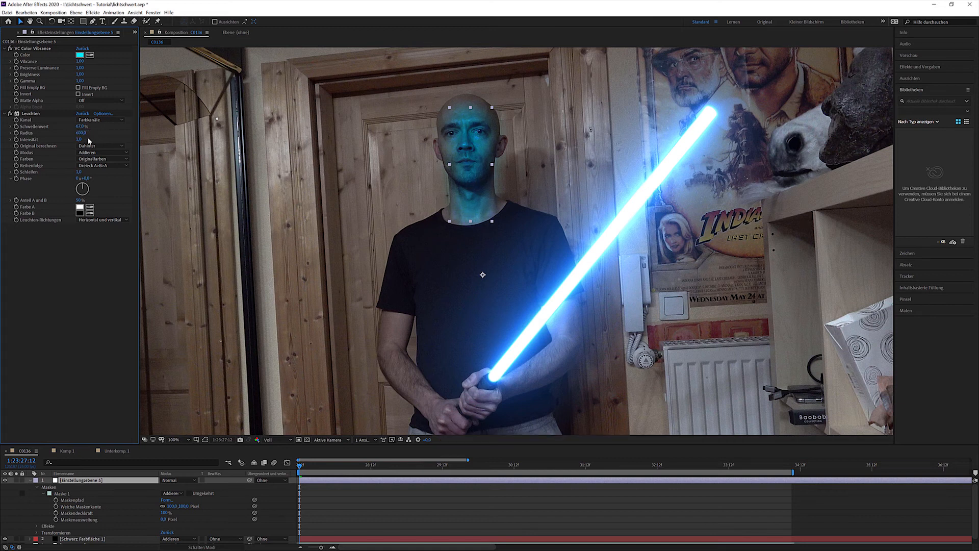
{"action": "left_click", "coordinate": [81, 140]}
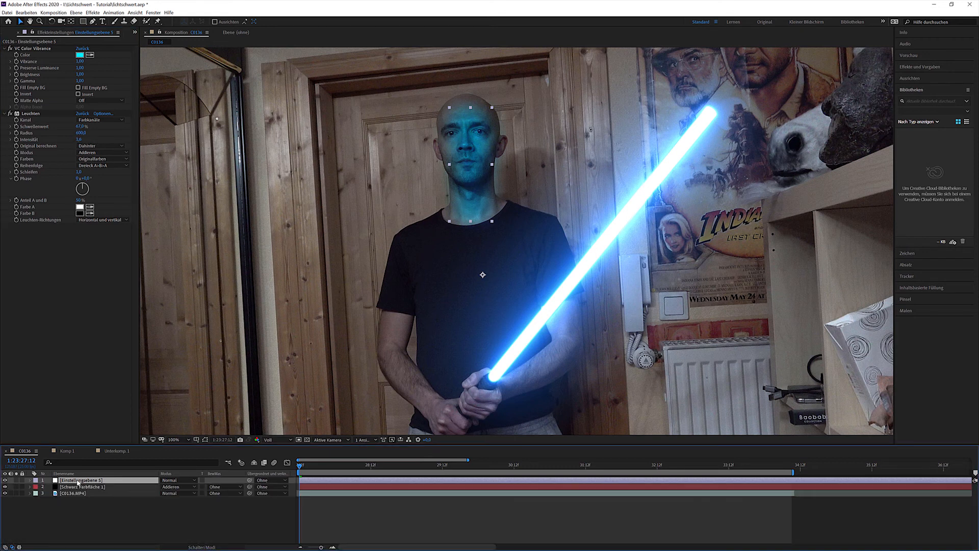
Step: Duplicate the face adjustment layer, move the copy's mask onto the chest and reshape it to cover the blade-lit part of the T-shirt
{"action": "key", "text": "ctrl+d"}
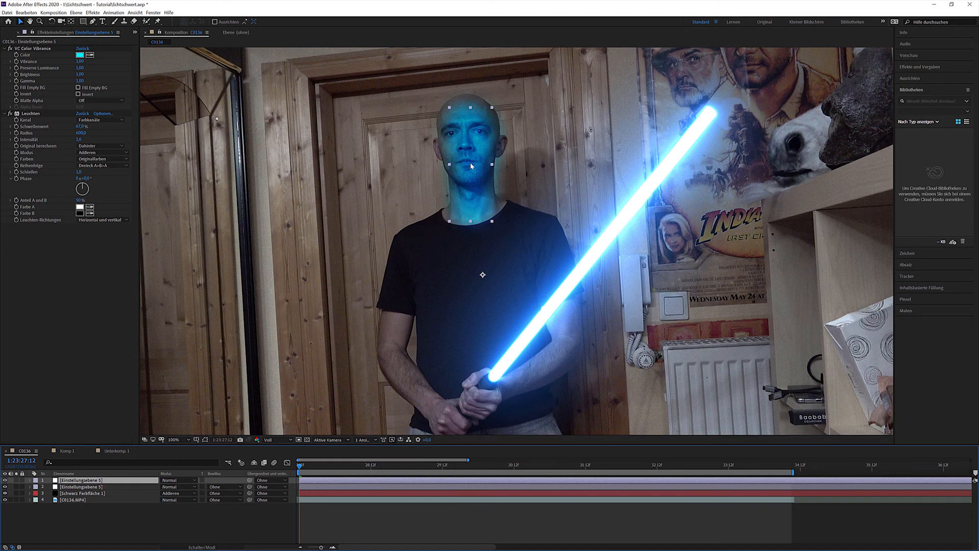
{"action": "left_click_drag", "start_coordinate": [471, 162], "coordinate": [474, 290]}
{"action": "left_click_drag", "start_coordinate": [494, 250], "coordinate": [516, 248]}
{"action": "left_click_drag", "start_coordinate": [491, 279], "coordinate": [507, 306]}
{"action": "left_click_drag", "start_coordinate": [488, 315], "coordinate": [506, 322]}
{"action": "left_click_drag", "start_coordinate": [489, 326], "coordinate": [448, 320]}
{"action": "left_click_drag", "start_coordinate": [458, 298], "coordinate": [438, 278]}
{"action": "left_click_drag", "start_coordinate": [453, 260], "coordinate": [440, 237]}
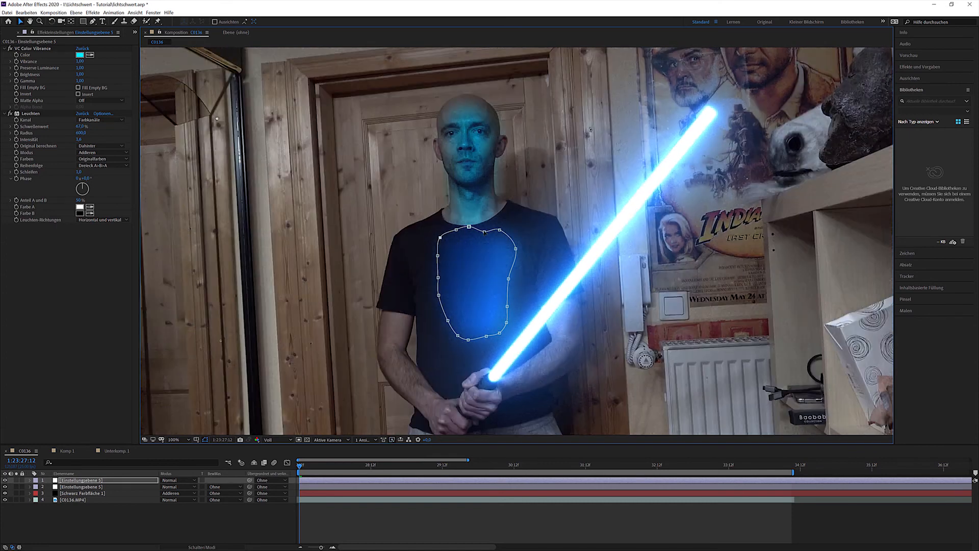
Step: Rename the chest adjustment layer as tshirt and the original adjustment layer as face
{"action": "type", "text": "tshirt"}
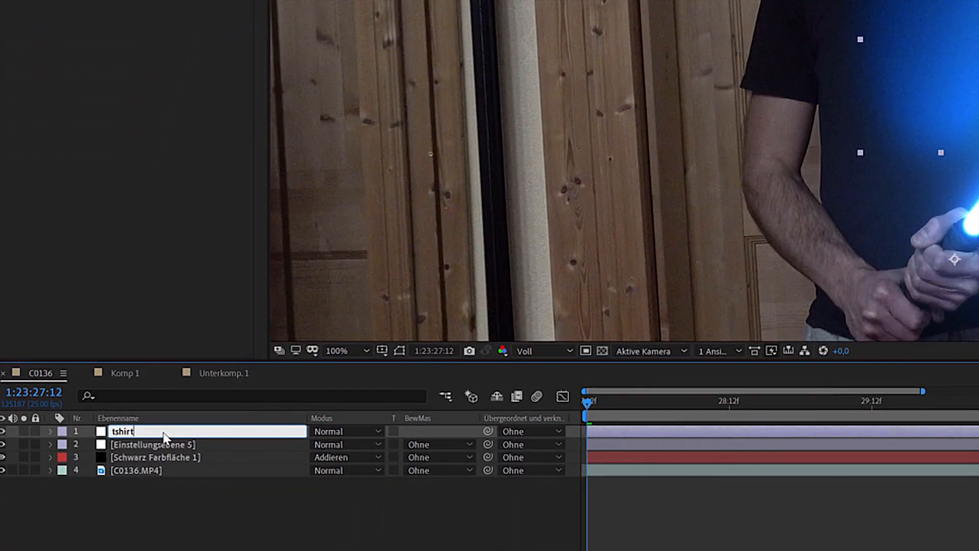
{"action": "key", "text": "Return"}
{"action": "left_click", "coordinate": [161, 444]}
{"action": "key", "text": "Return"}
{"action": "type", "text": "face"}
{"action": "key", "text": "Return"}
Step: Set the Weiche Maskenkante of the tshirt layer's mask to 180 pixels
{"action": "left_click", "coordinate": [50, 432]}
{"action": "left_click", "coordinate": [64, 444]}
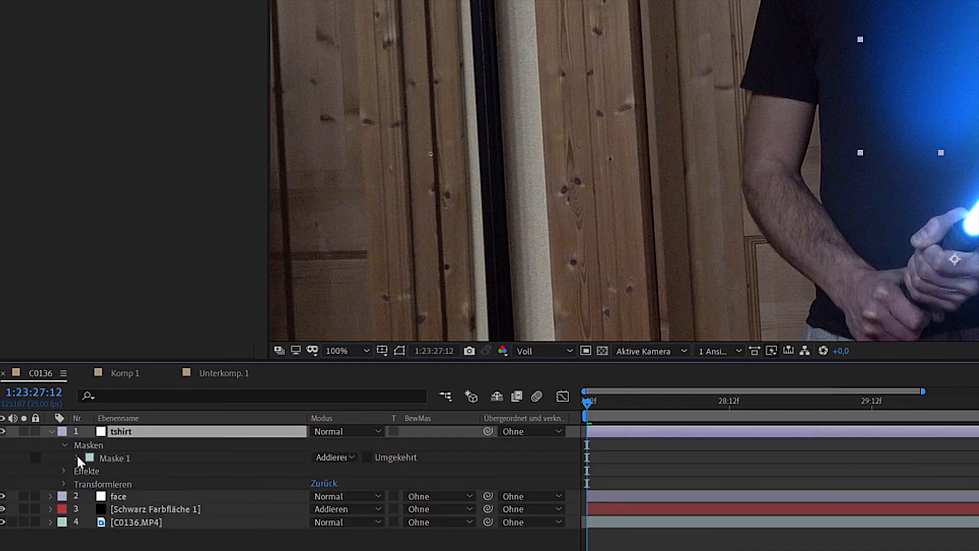
{"action": "left_click", "coordinate": [78, 458]}
{"action": "left_click", "coordinate": [334, 482]}
{"action": "type", "text": "180"}
{"action": "key", "text": "Return"}
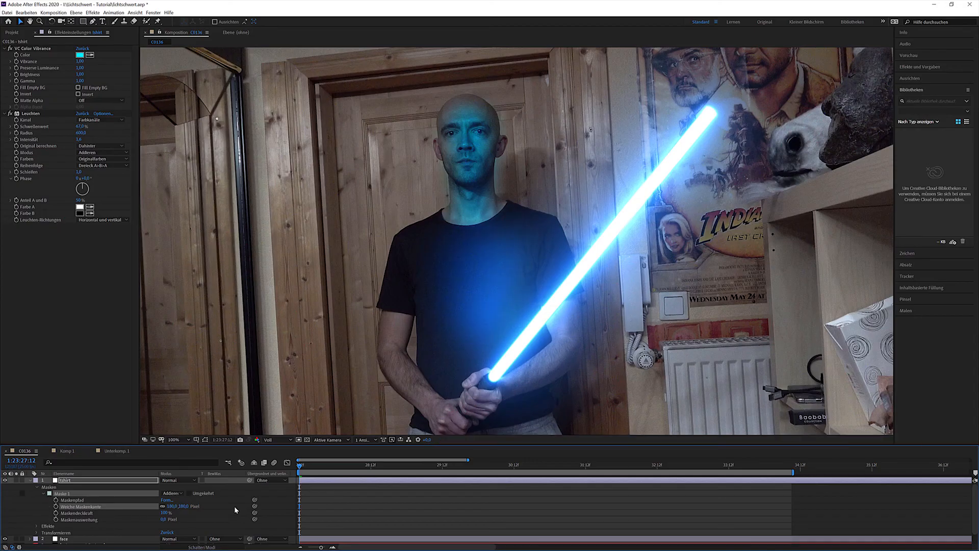
Step: Add the expression wiggle(40,50) to the Deckkraft of the tshirt layer
{"action": "left_click", "coordinate": [36, 533]}
{"action": "scroll", "coordinate": [37, 534], "scroll_direction": "down", "scroll_amount": 2}
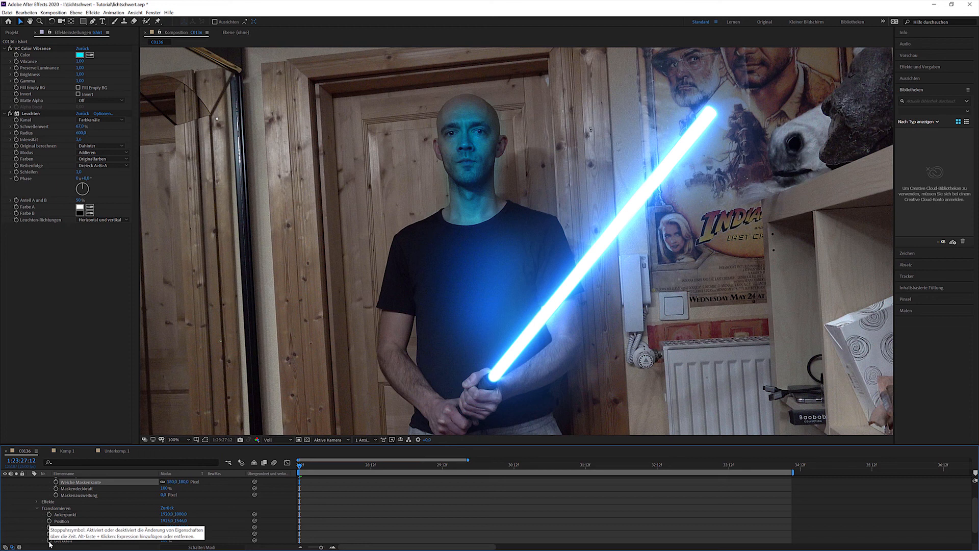
{"action": "left_click", "coordinate": [49, 542], "text": "alt"}
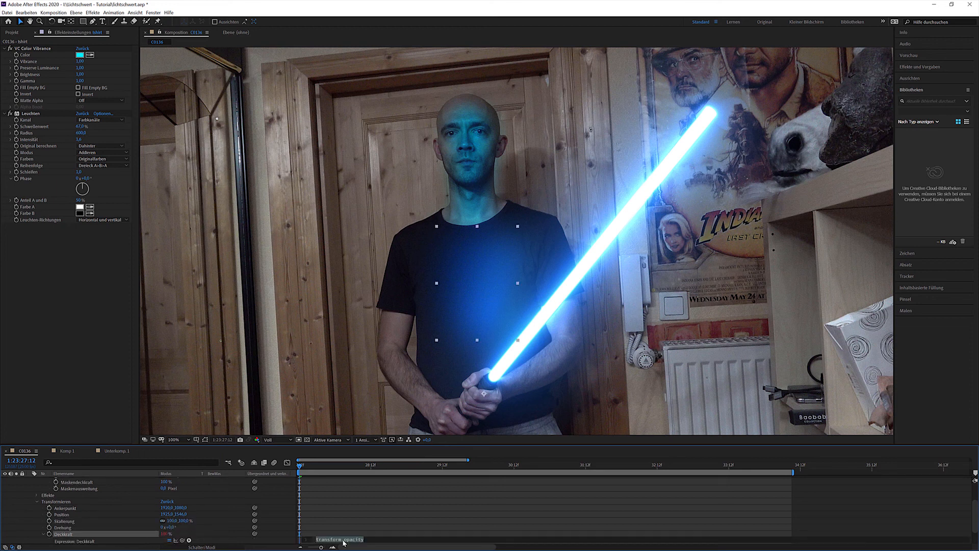
{"action": "type", "text": "wiggle()"}
{"action": "left_click", "coordinate": [363, 529]}
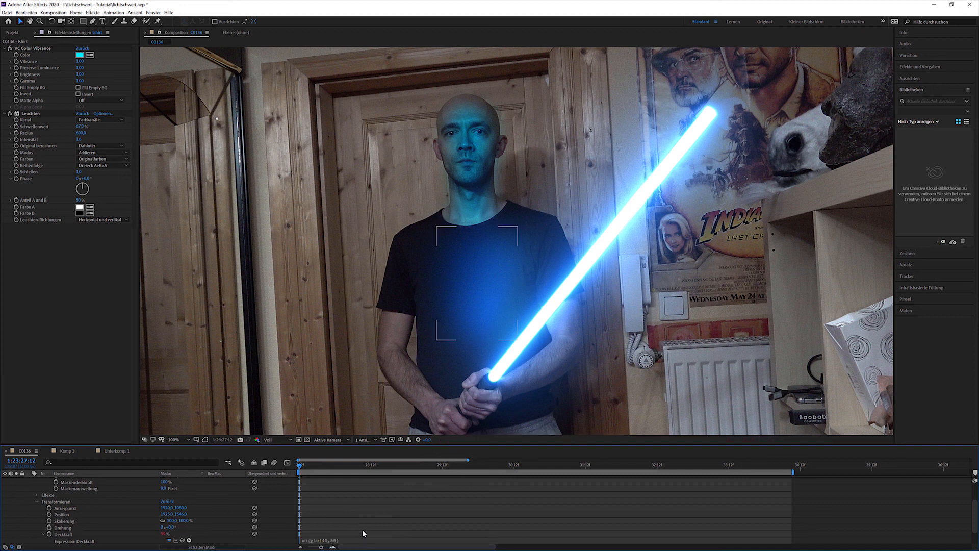
Step: Add the expression wiggle(40,50) to the Deckkraft of the face layer
{"action": "scroll", "coordinate": [26, 482], "scroll_direction": "up", "scroll_amount": 2}
{"action": "scroll", "coordinate": [30, 482], "scroll_direction": "down", "scroll_amount": 4}
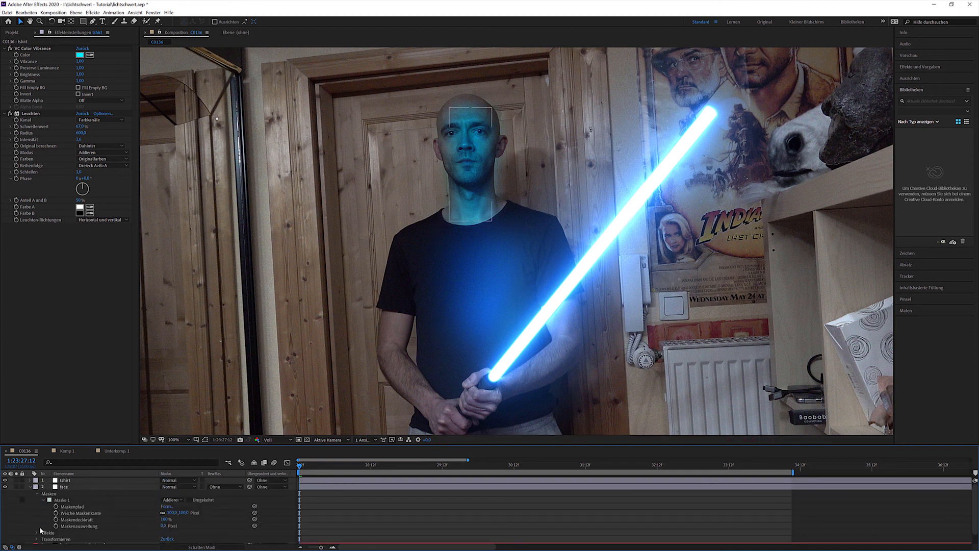
{"action": "left_click", "coordinate": [49, 542], "text": "alt"}
{"action": "type", "text": "wiggle()"}
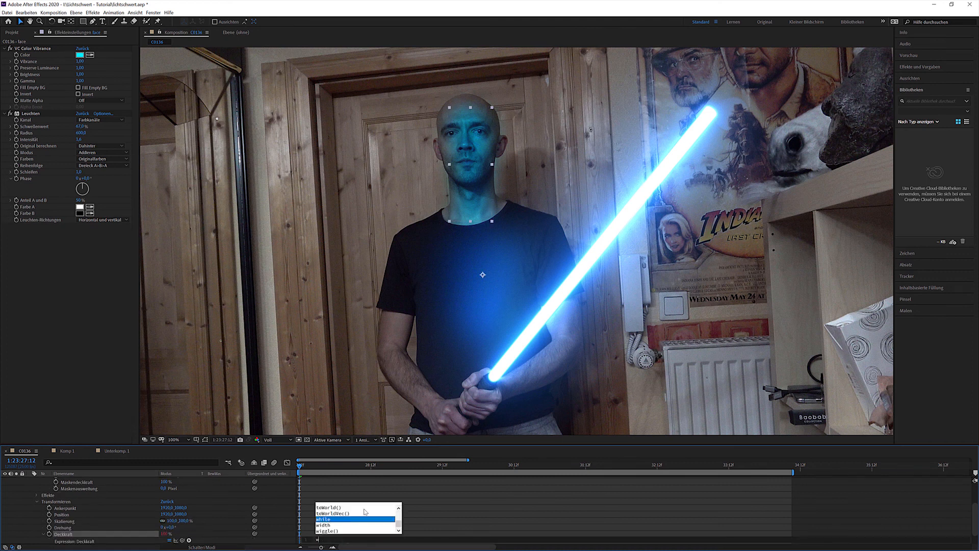
{"action": "type", "text": "50,50"}
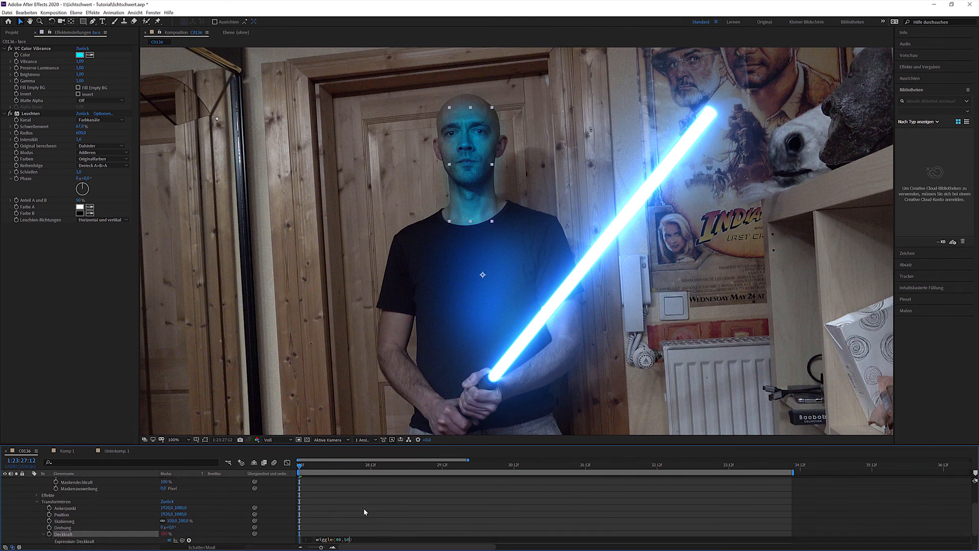